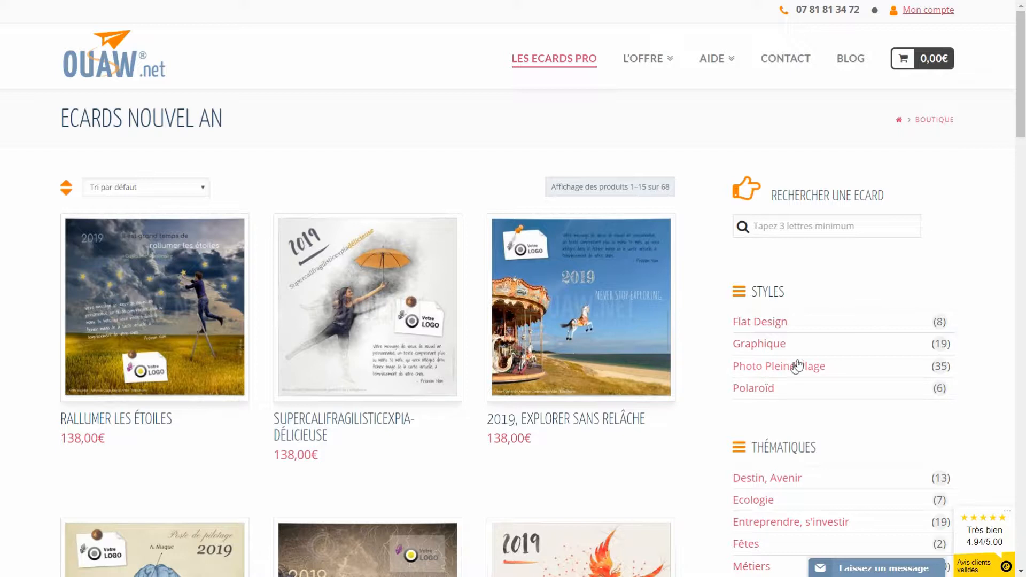
Step: Filter the New Year ecard catalogue to Flat Design and browse the 8 results
click(751, 325)
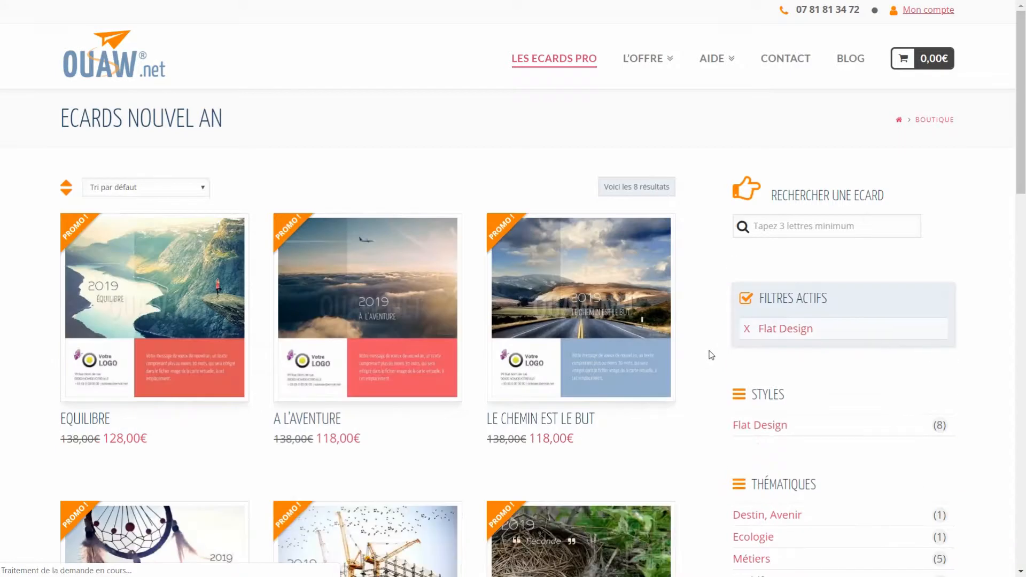
scroll(677, 352, down, 3)
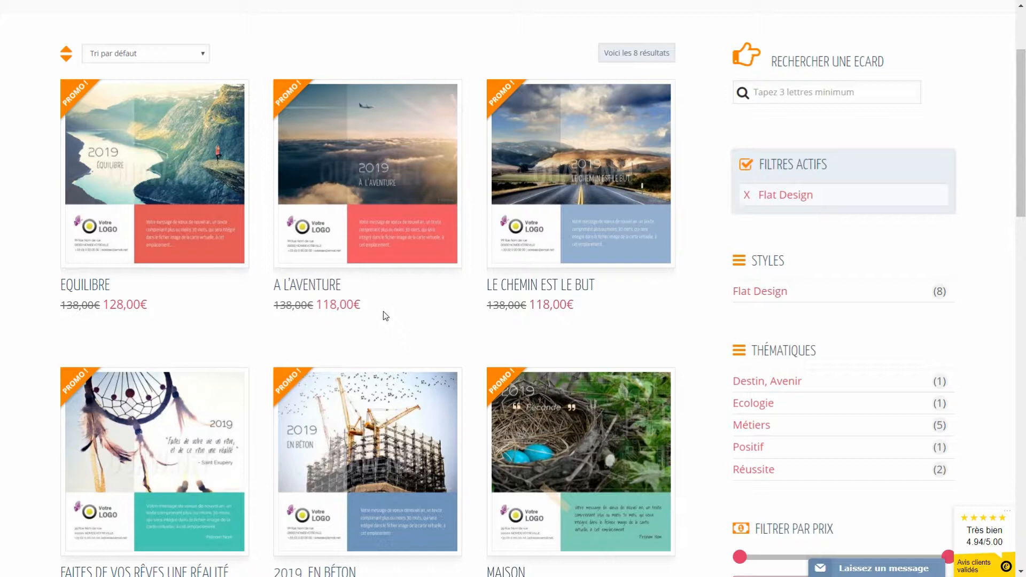
Step: Open the 'Faites de vos rêves une réalité' dreamcatcher ecard and delete its placeholder logo
mouse_move(174, 430)
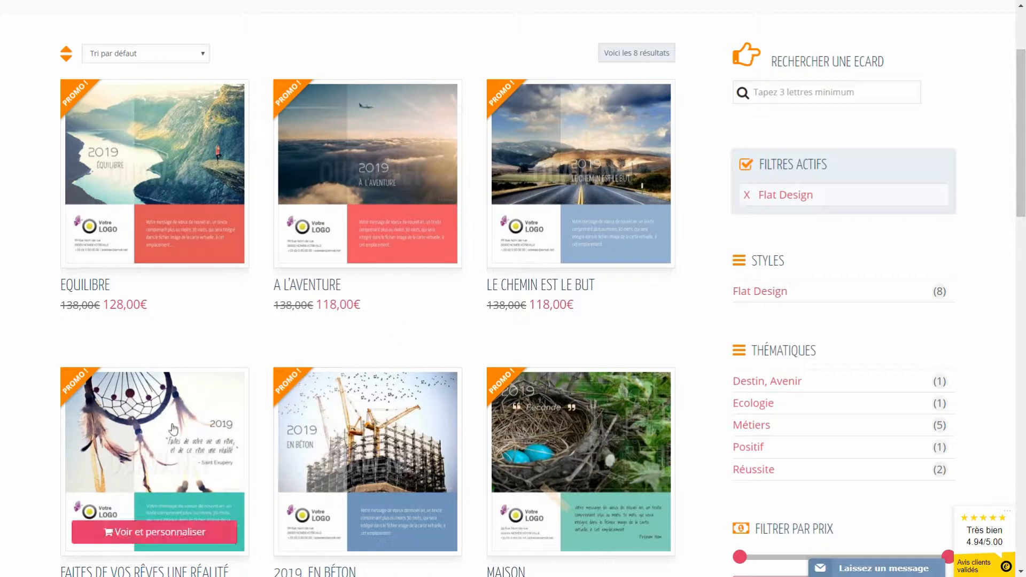
click(153, 450)
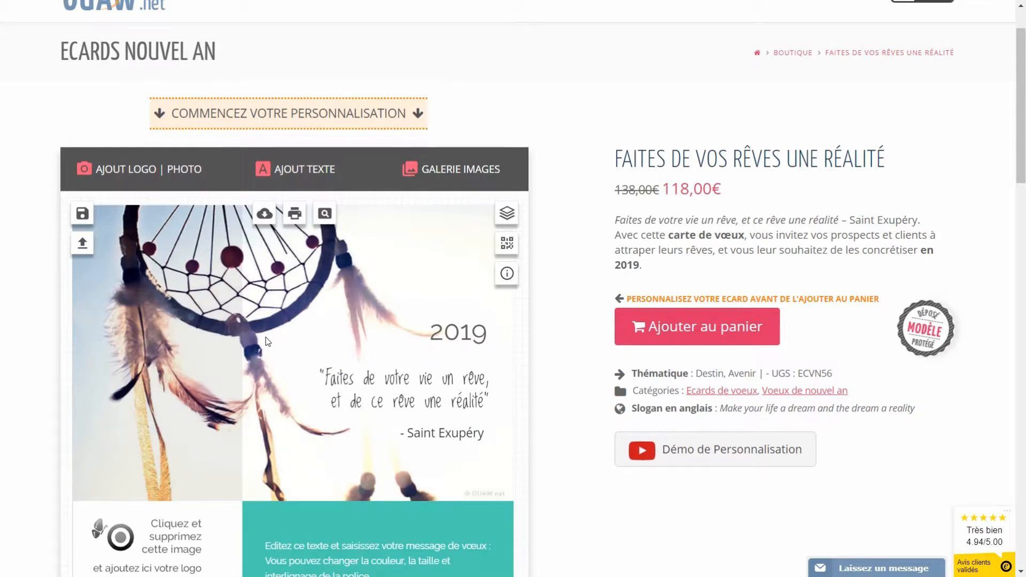
scroll(268, 342, down, 1)
scroll(264, 342, down, 1)
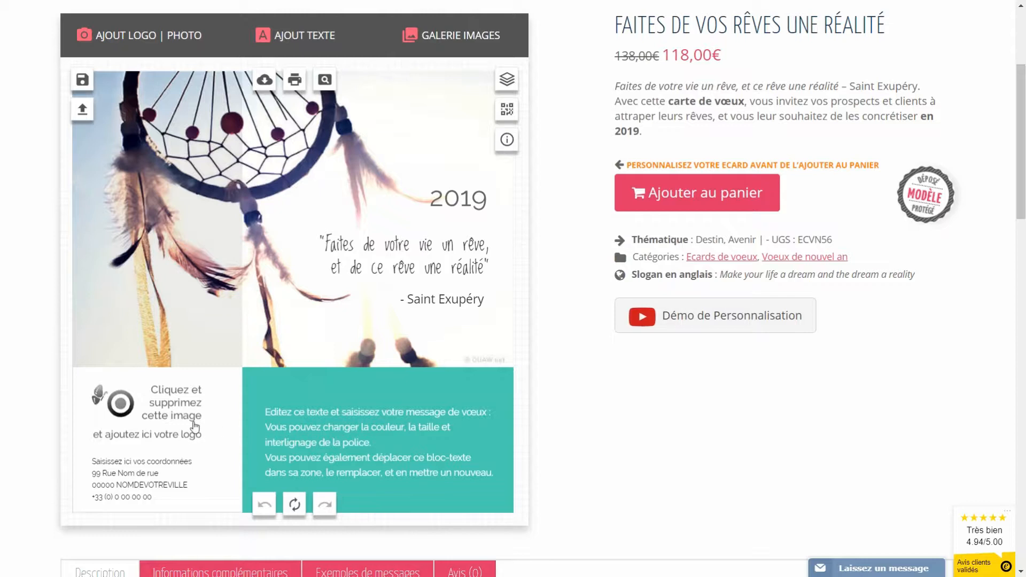
click(164, 405)
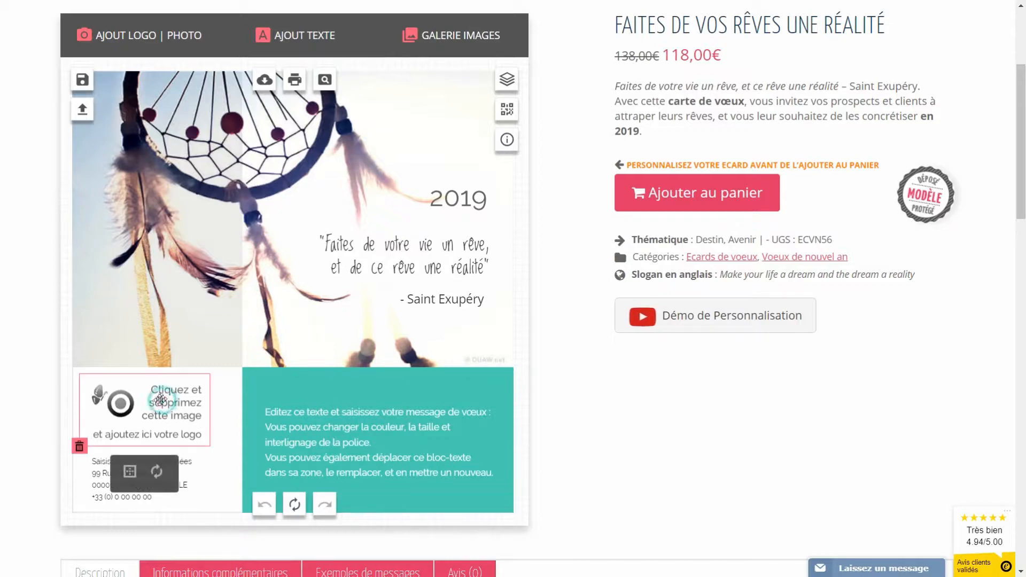
click(80, 448)
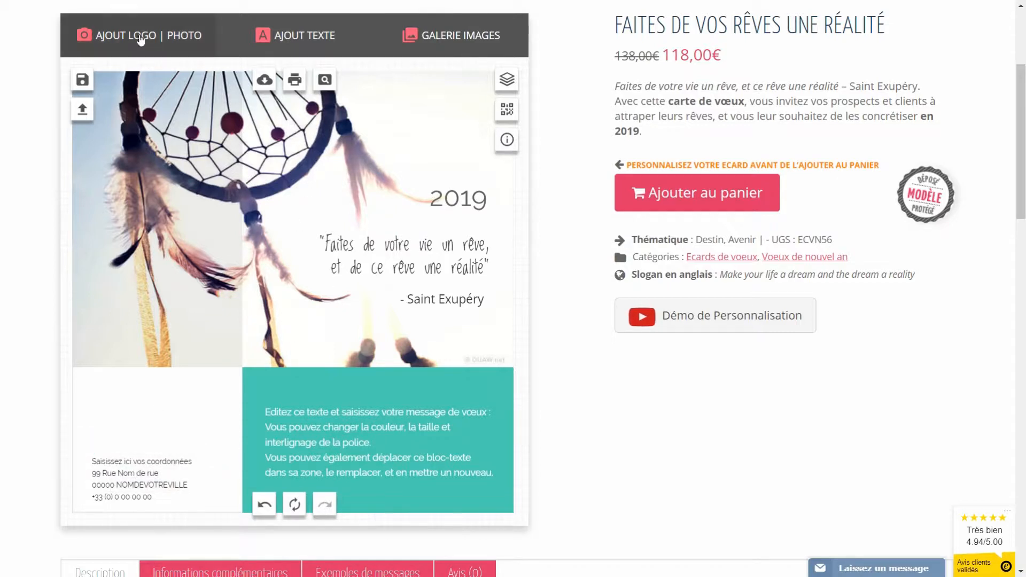
Step: Upload print-et-web.jpg as a logo and drag it onto the dreamcatcher photo's upper left
click(124, 41)
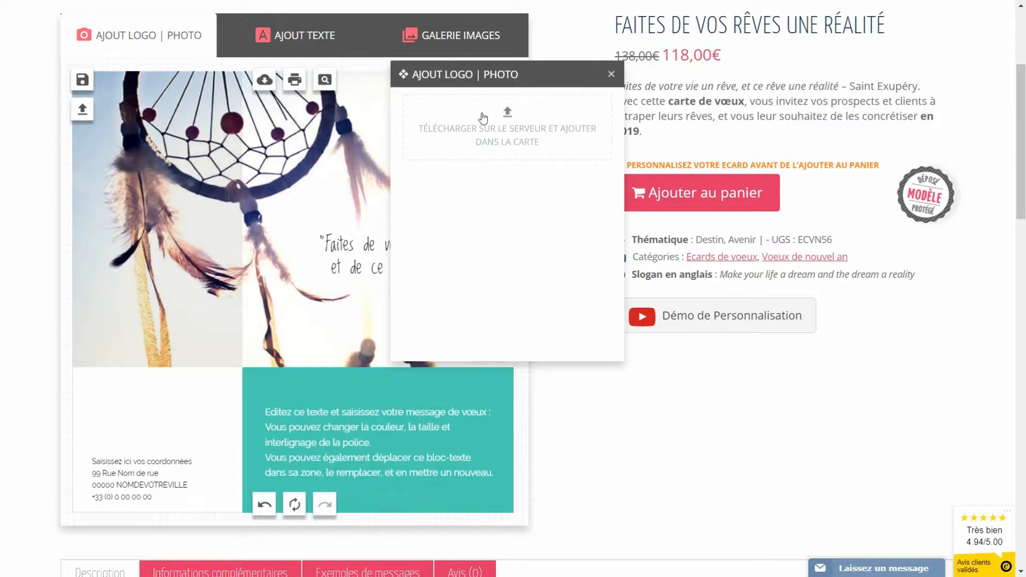
click(507, 120)
click(741, 269)
click(828, 469)
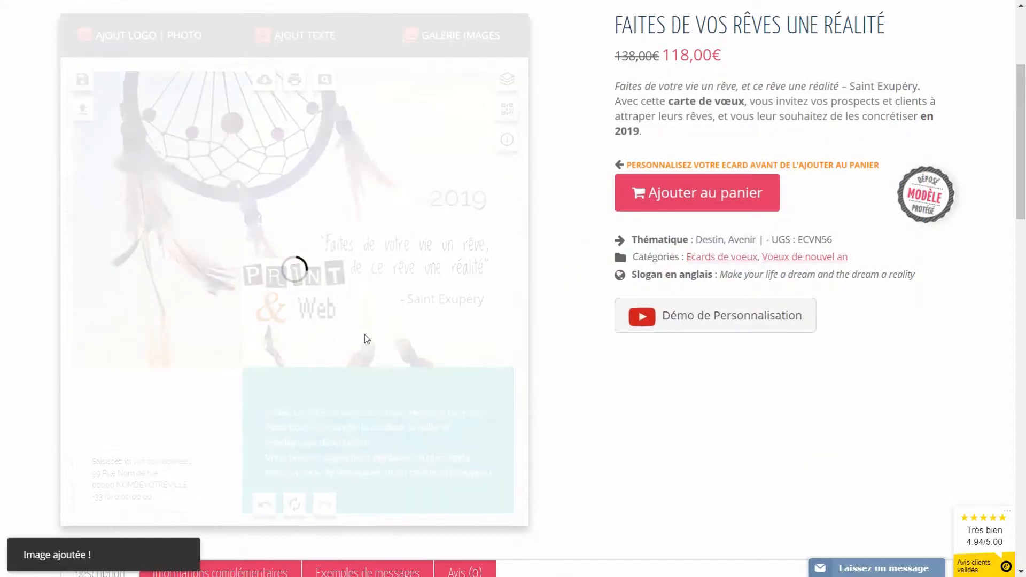
drag(305, 297, 154, 414)
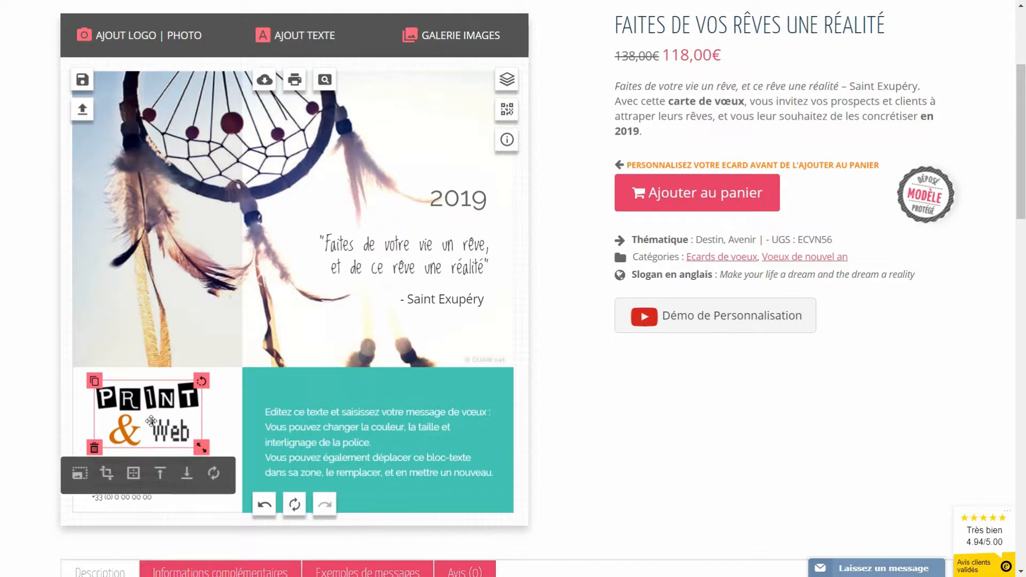
drag(148, 420, 189, 241)
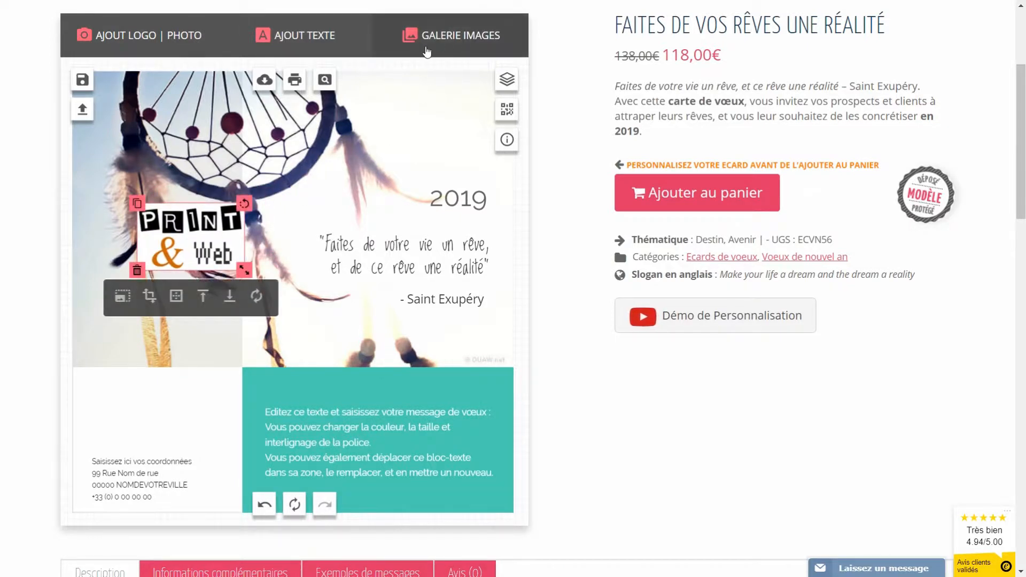
Step: Add the plain white Post-it sticker behind the logo, tilted at the photo's upper left
click(446, 43)
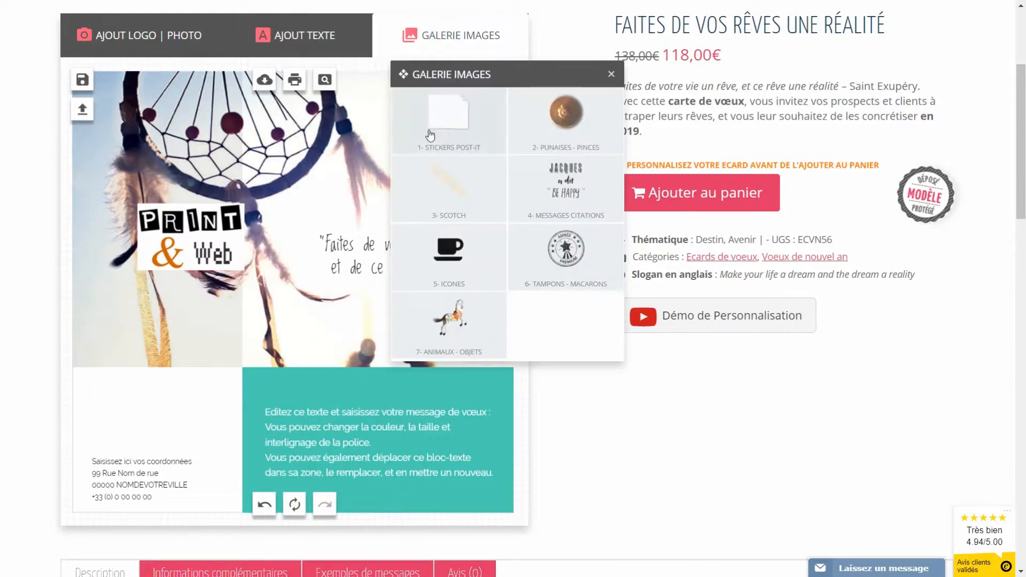
click(447, 117)
mouse_move(430, 172)
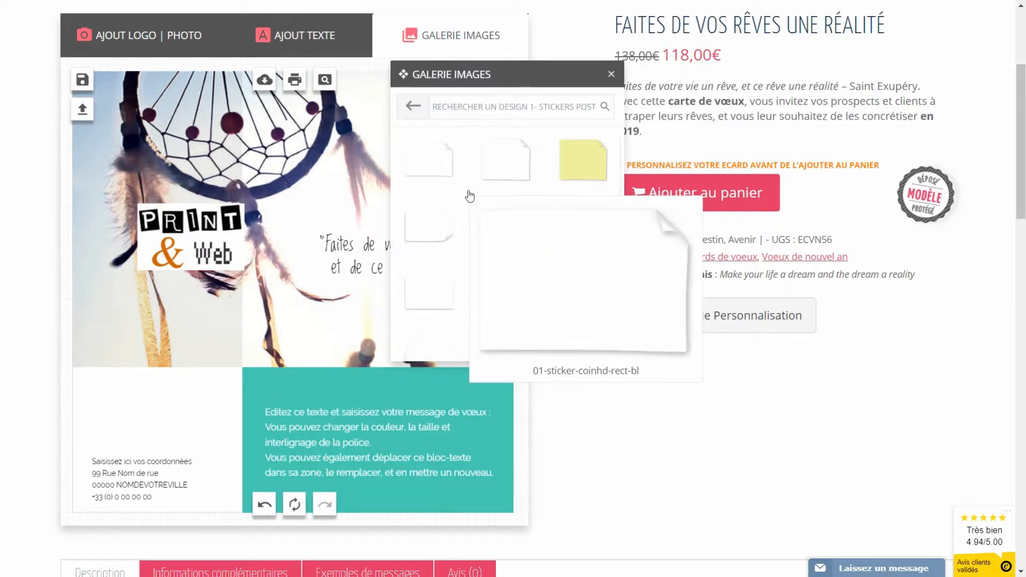
click(423, 169)
drag(304, 300, 198, 239)
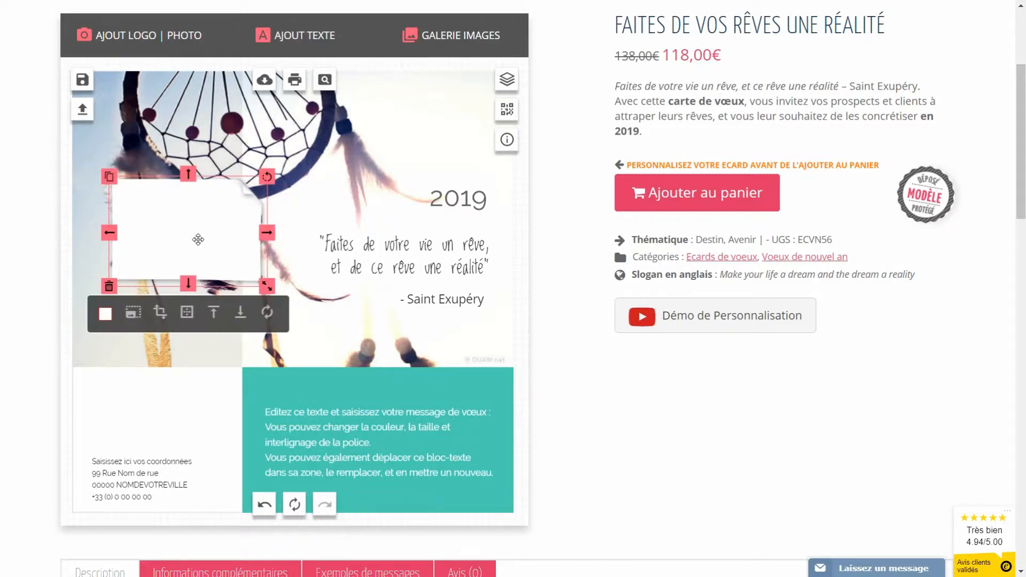
click(240, 315)
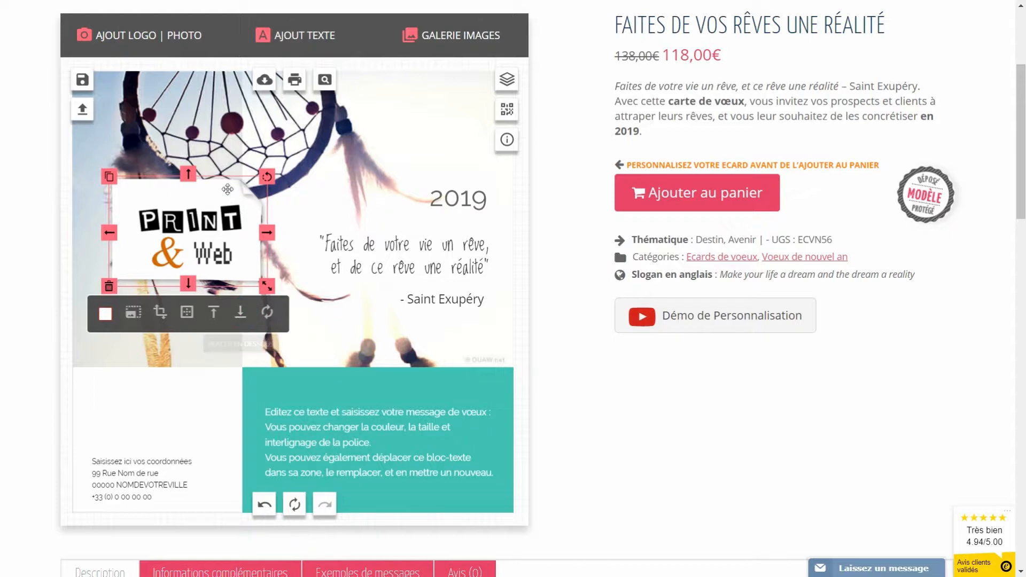
drag(205, 193, 199, 150)
drag(261, 133, 243, 124)
click(186, 250)
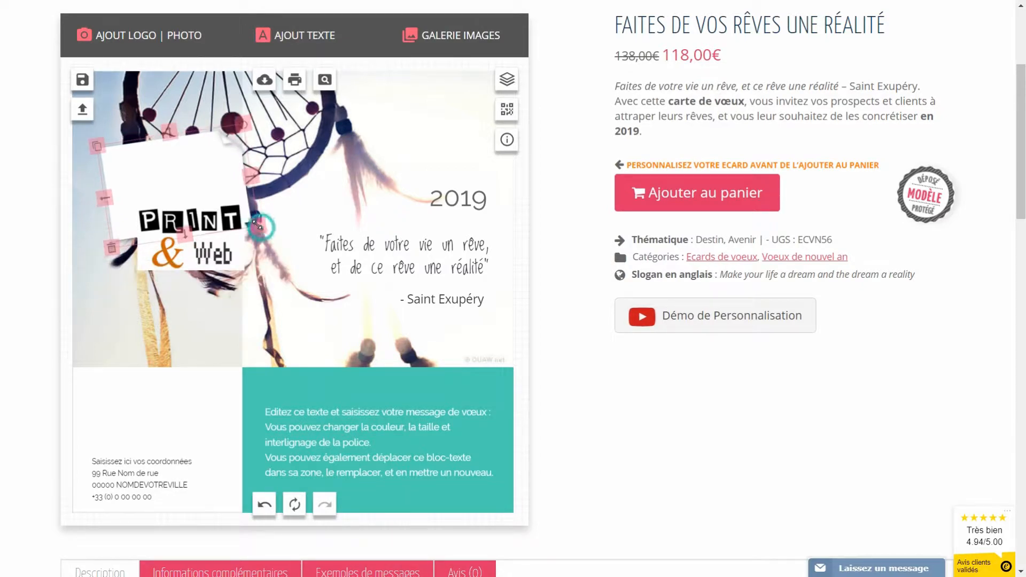
Step: Move, tilt and shrink the Print & Web logo so it sits on the white sticker
drag(186, 251, 178, 192)
drag(231, 153, 219, 147)
mouse_move(236, 212)
mouse_down()
mouse_move(227, 210)
mouse_move(236, 214)
mouse_up()
click(304, 189)
click(189, 167)
drag(189, 167, 188, 170)
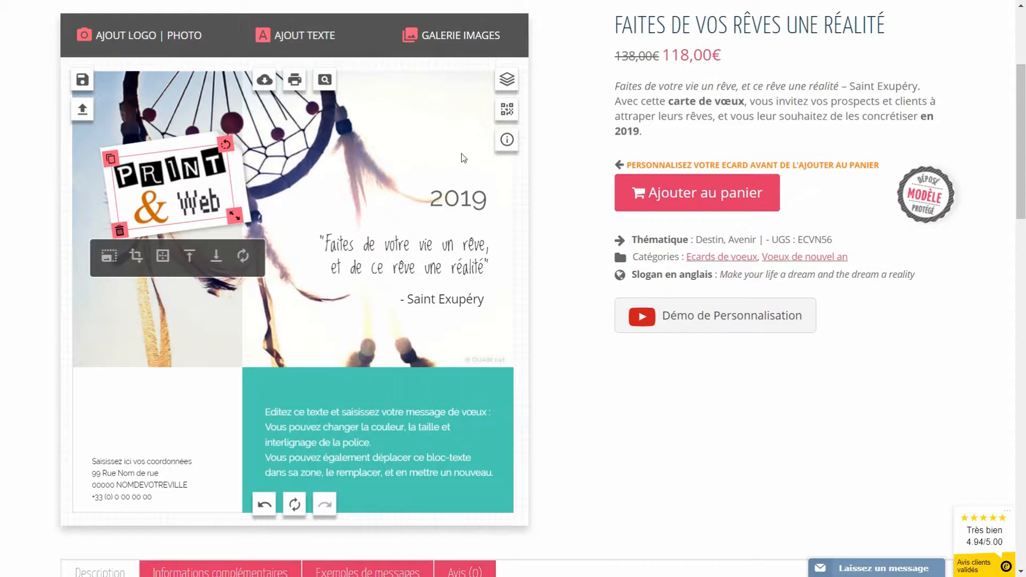
click(443, 43)
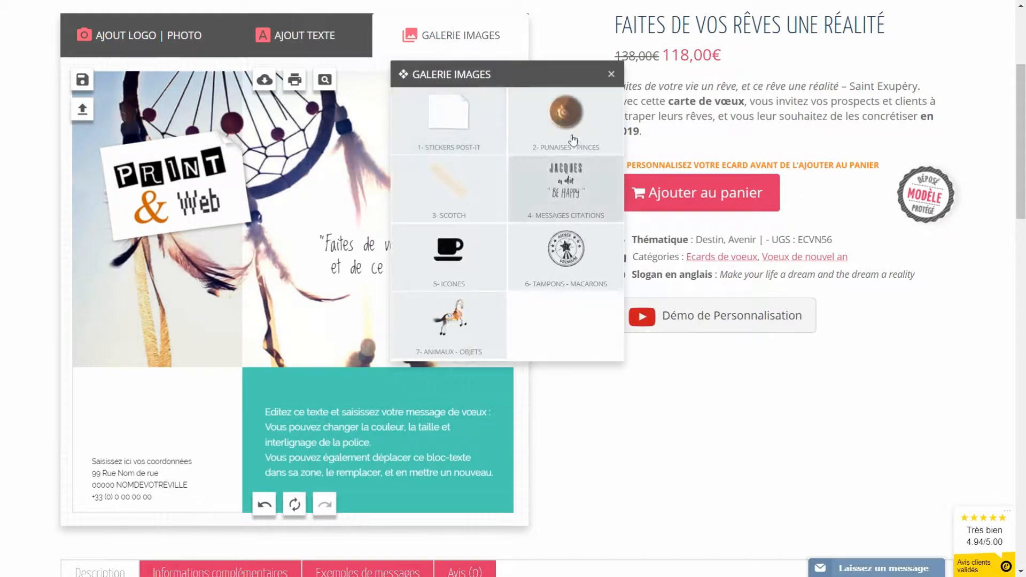
Step: Pin the top of the logo sticker with the bronze punaise00-1-laiton pushpin
click(570, 131)
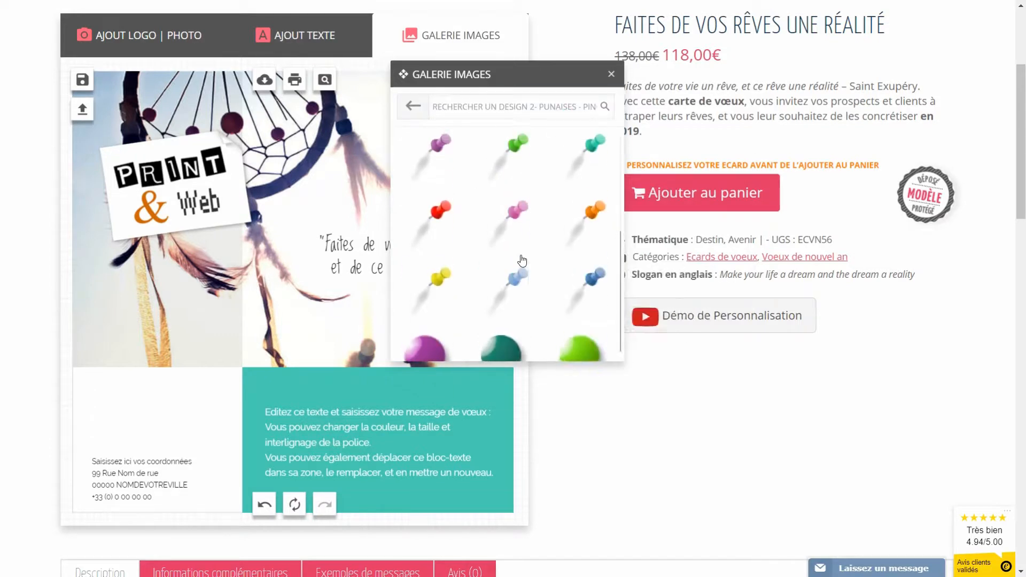
scroll(522, 261, down, 5)
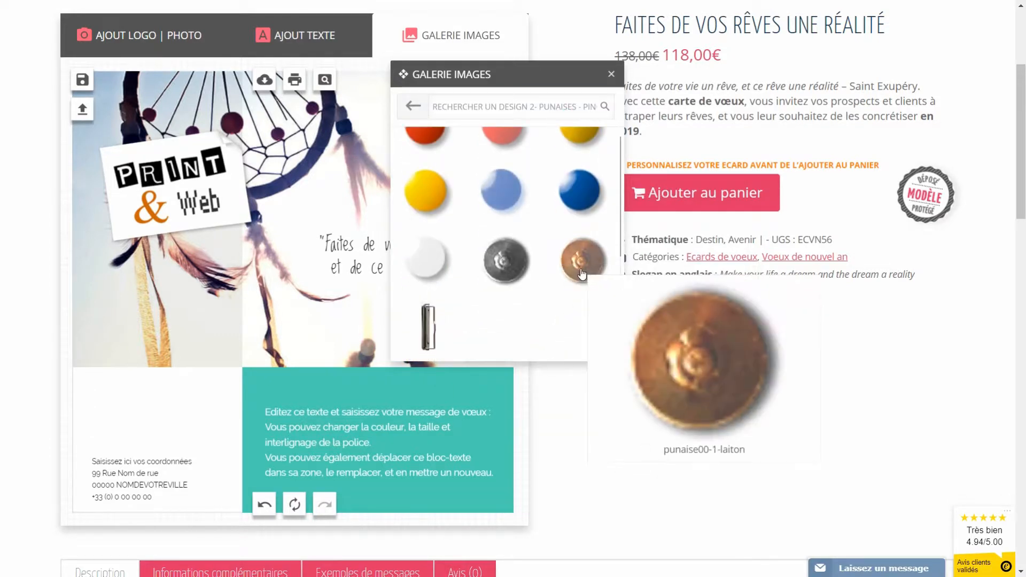
click(582, 274)
drag(306, 304, 139, 146)
click(301, 179)
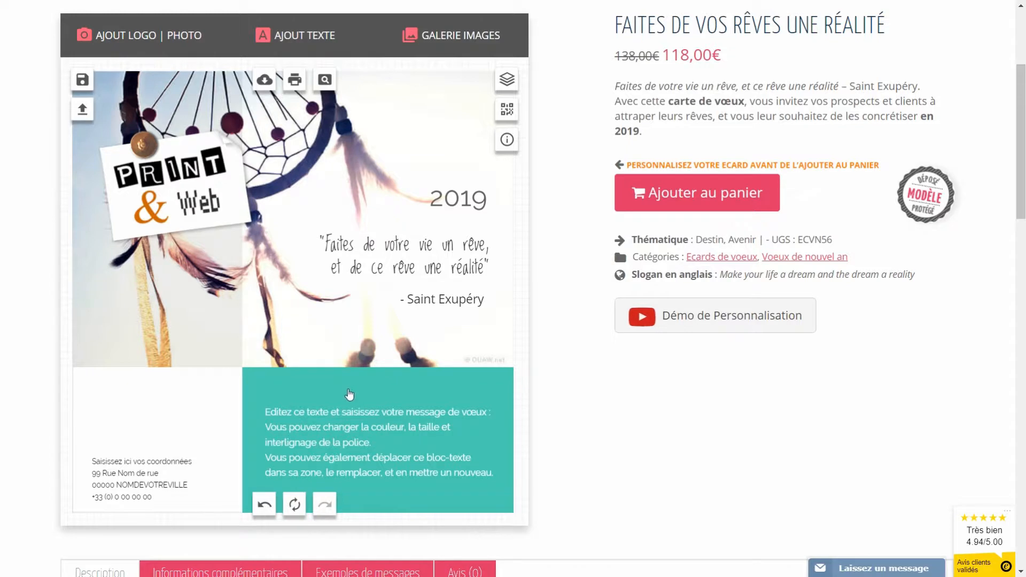
Step: Replace the placeholder text with 'Je vous souhaite une belle année 2019, pleine de satisfactions, de projets et de réussite.'
click(358, 437)
drag(357, 436, 355, 421)
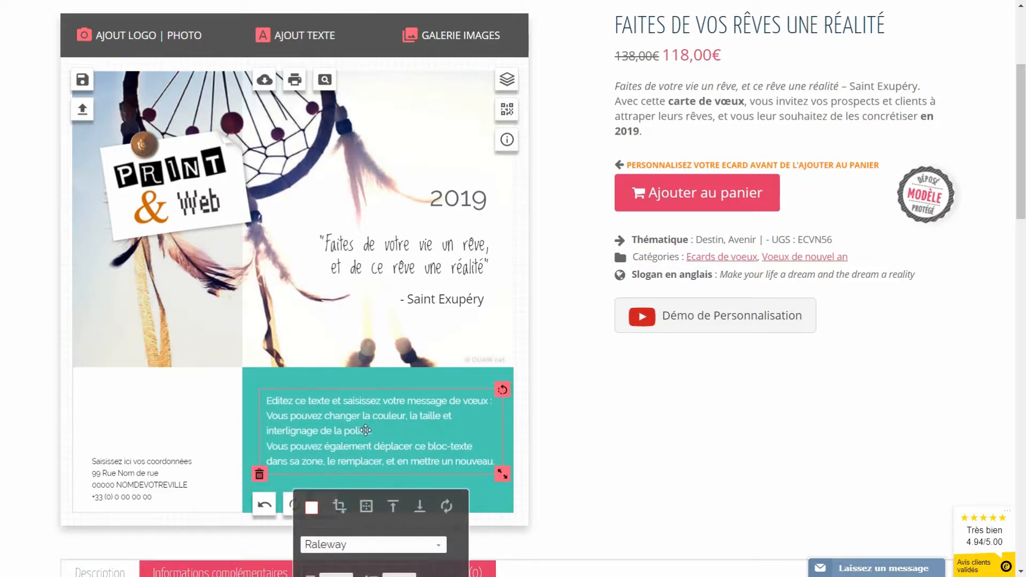
triple_click(368, 431)
click(488, 446)
drag(493, 461, 233, 394)
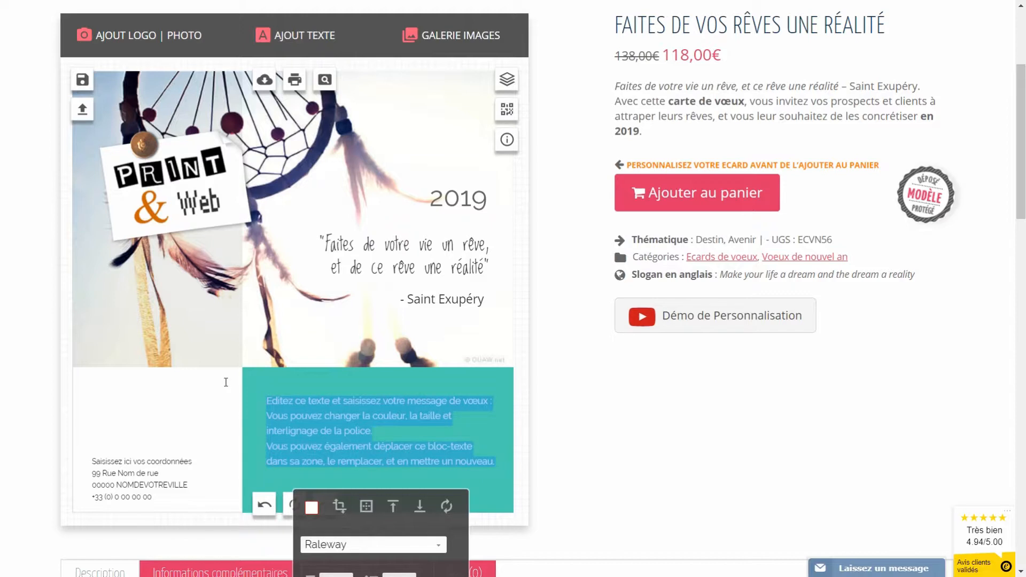
text(Je vous souhaite)
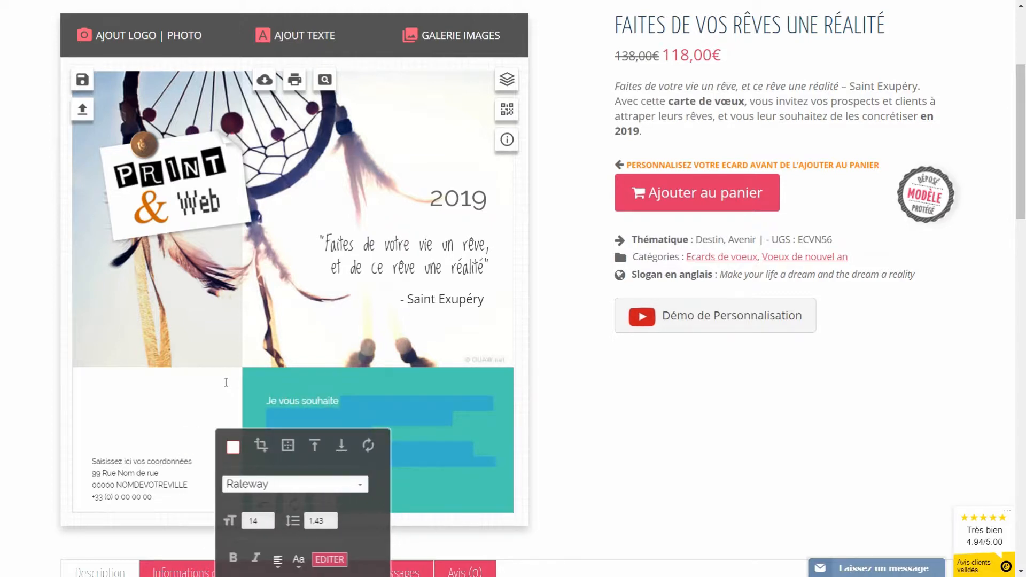
text( une belle année)
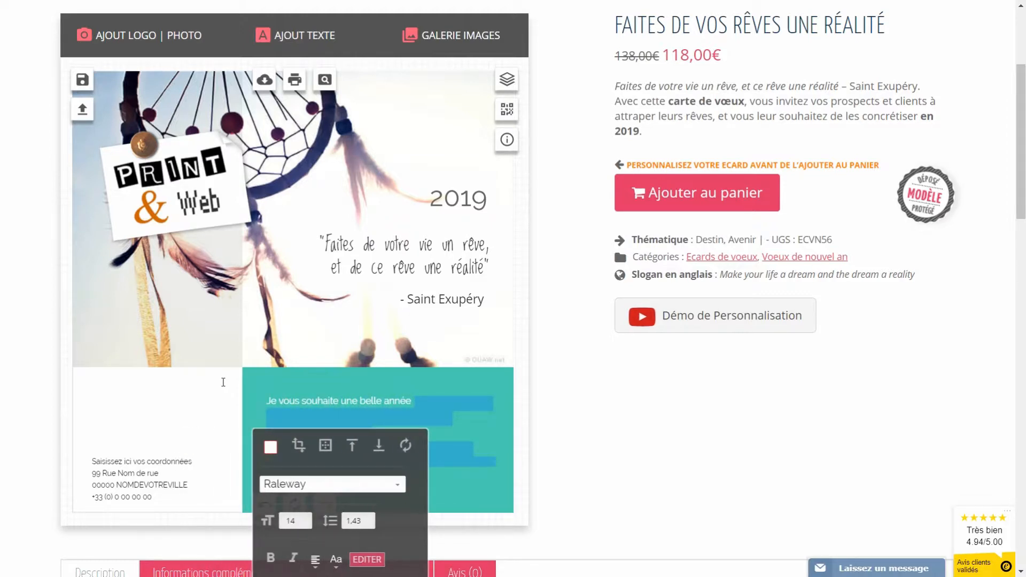
text( 2019, pleine)
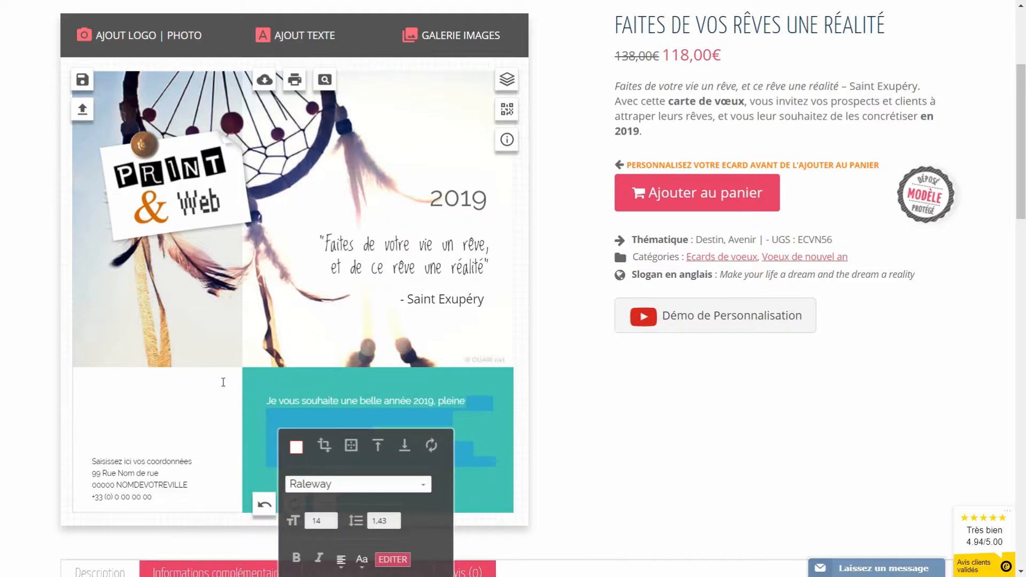
text( de sats)
key(BackSpace)
text(isfactio)
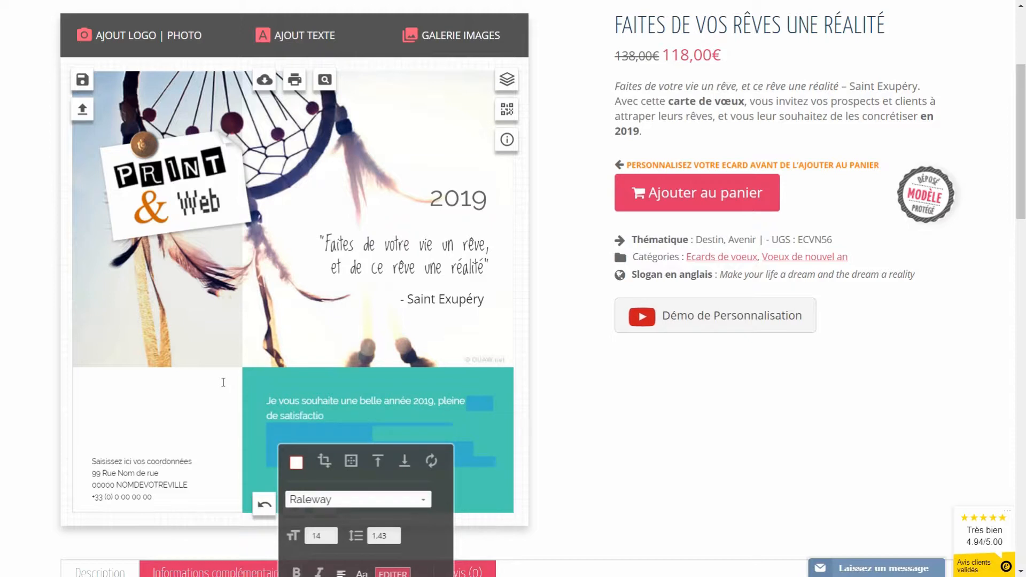
text(ns, de projets et de réussite.)
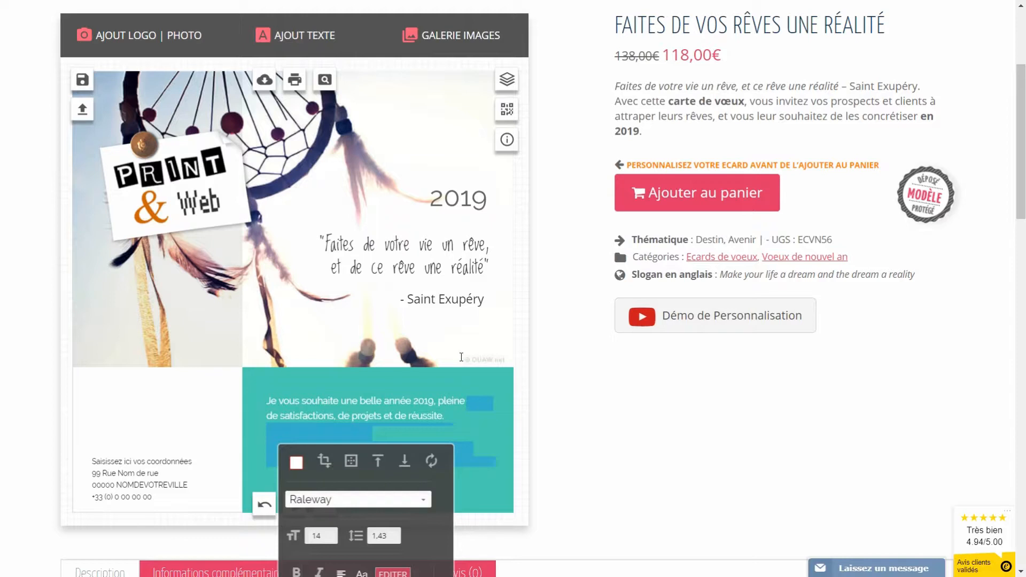
click(497, 351)
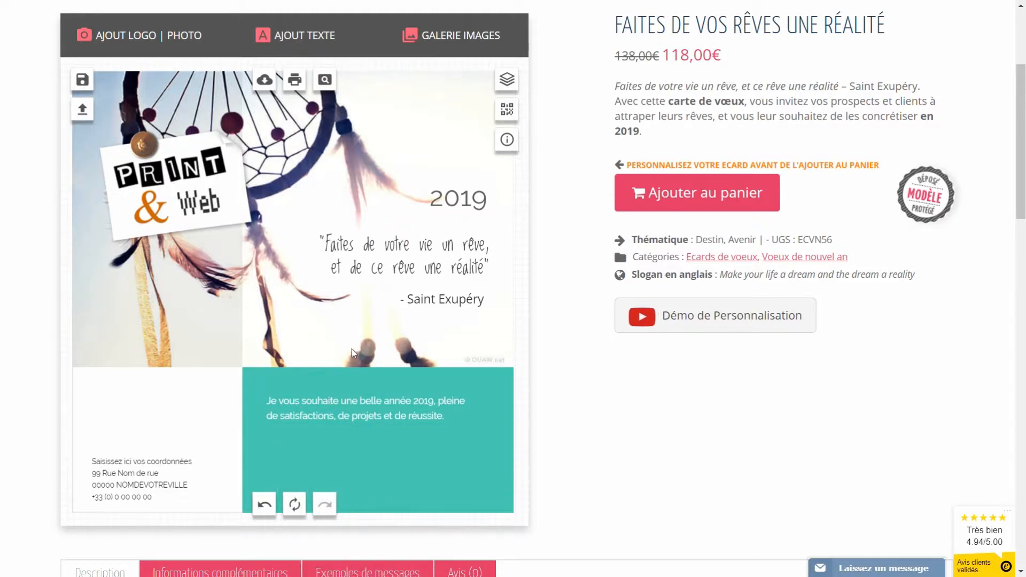
Step: Copy the second entry under Exemples de messages
scroll(322, 341, down, 3)
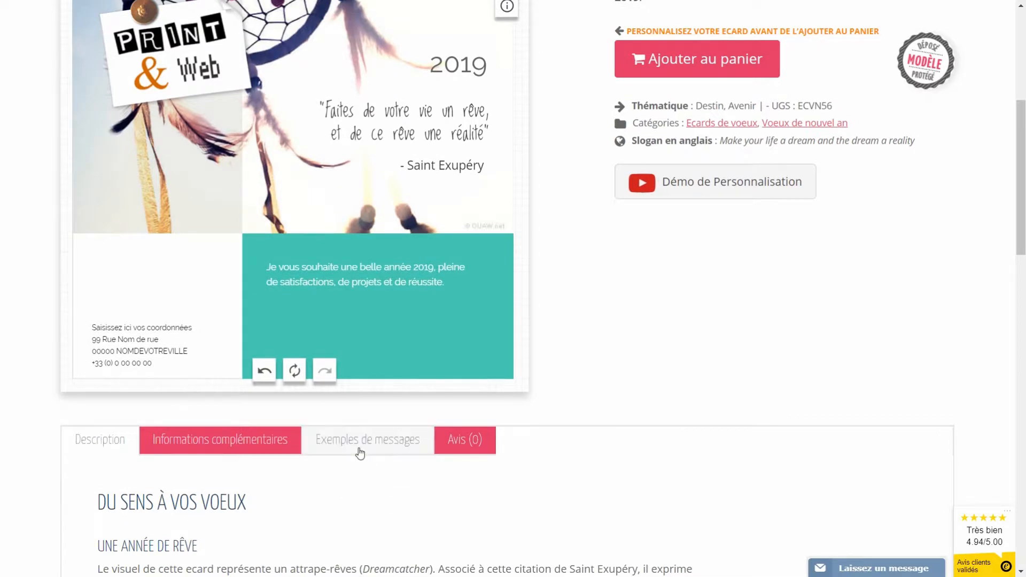
click(359, 451)
scroll(355, 456, down, 5)
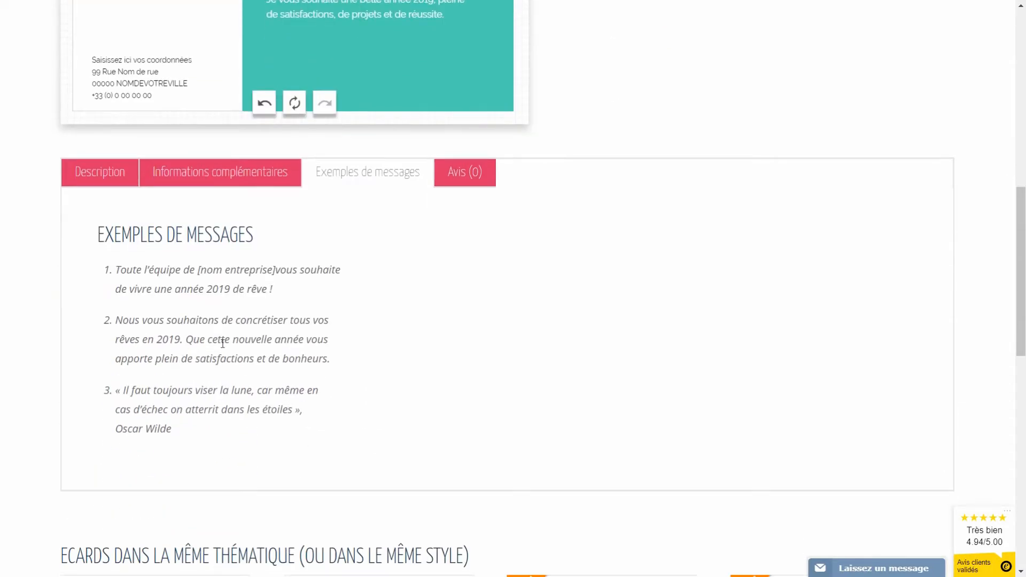
drag(331, 360, 116, 323)
key(ctrl+c)
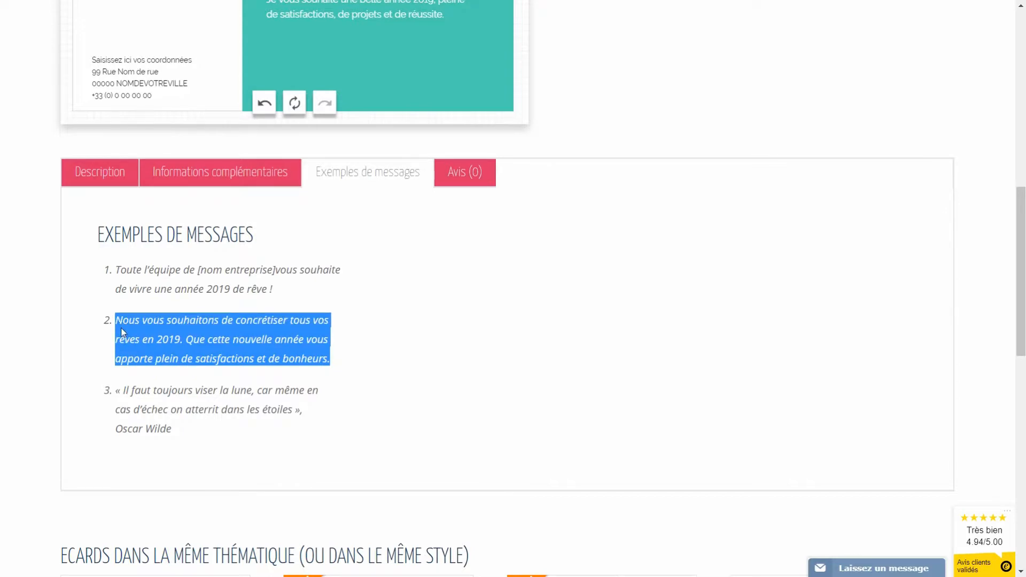
Step: Select the greeting text box on the card to edit it
scroll(331, 363, up, 6)
click(328, 343)
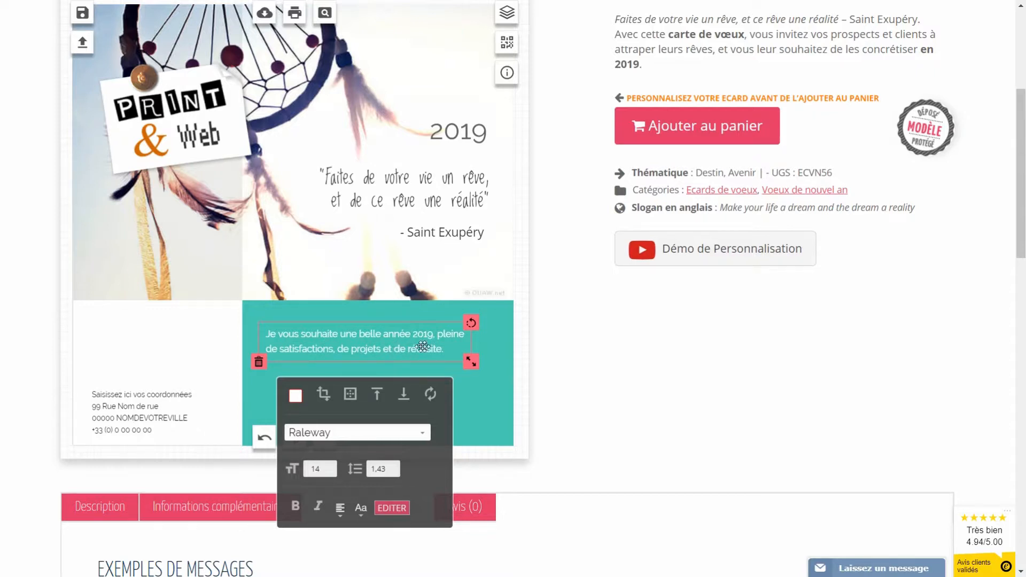
scroll(399, 448, down, 1)
Step: Paste 'Nous vous souhaitons de concrétiser tous vos rêves…' over the greeting and nudge it right
click(399, 448)
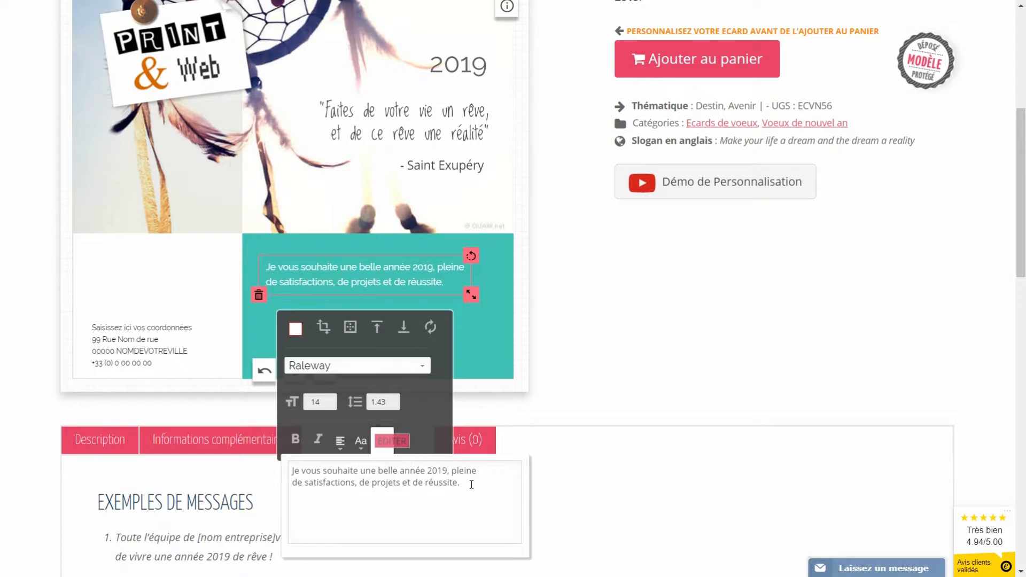
drag(471, 485, 269, 471)
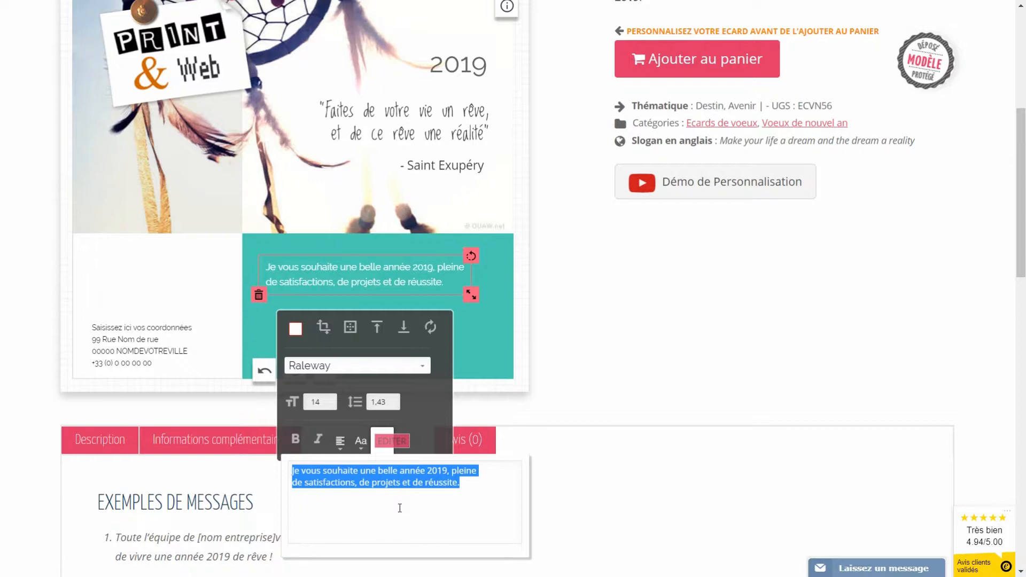
key(ctrl+v)
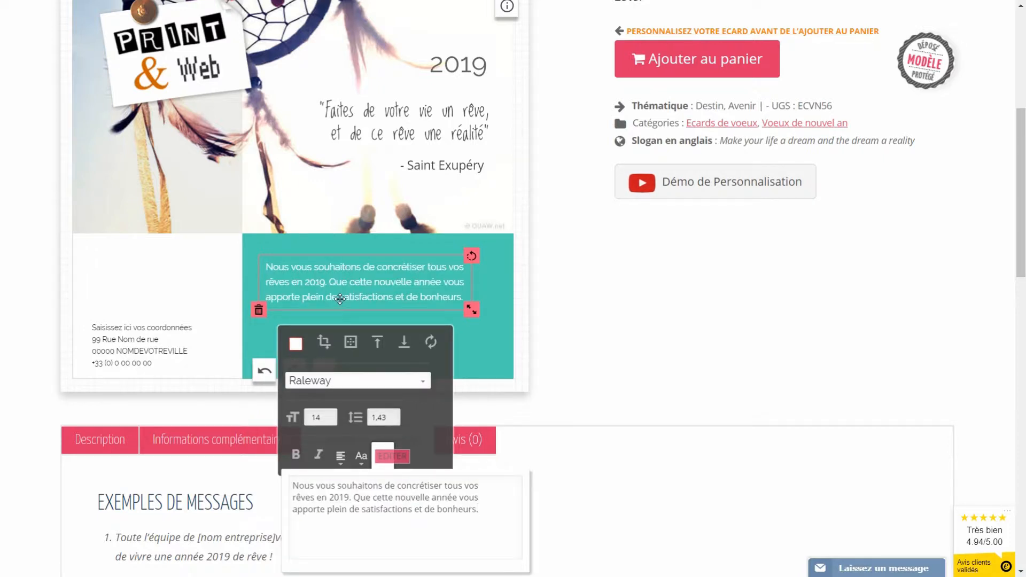
drag(307, 283, 309, 284)
click(310, 283)
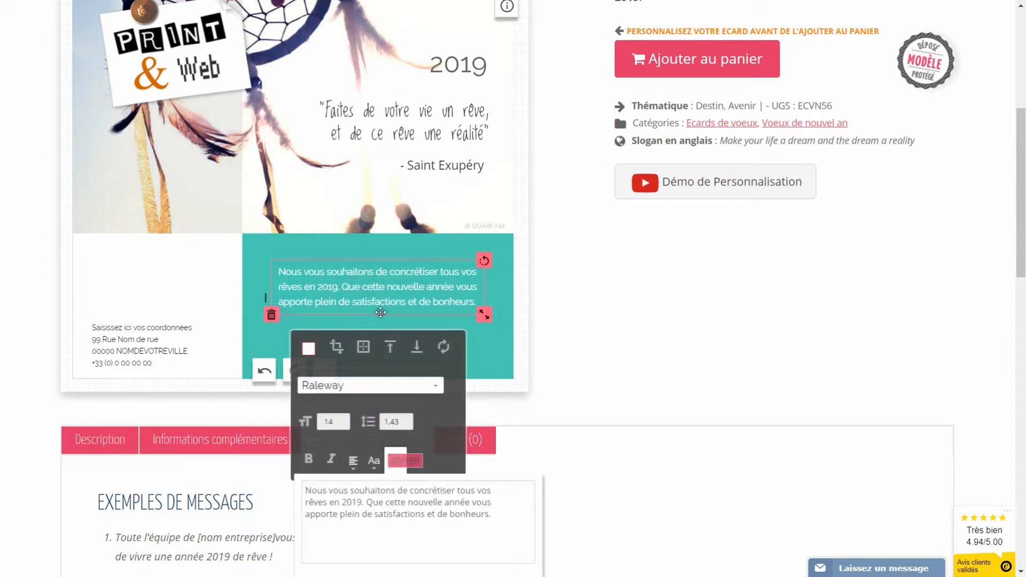
click(477, 343)
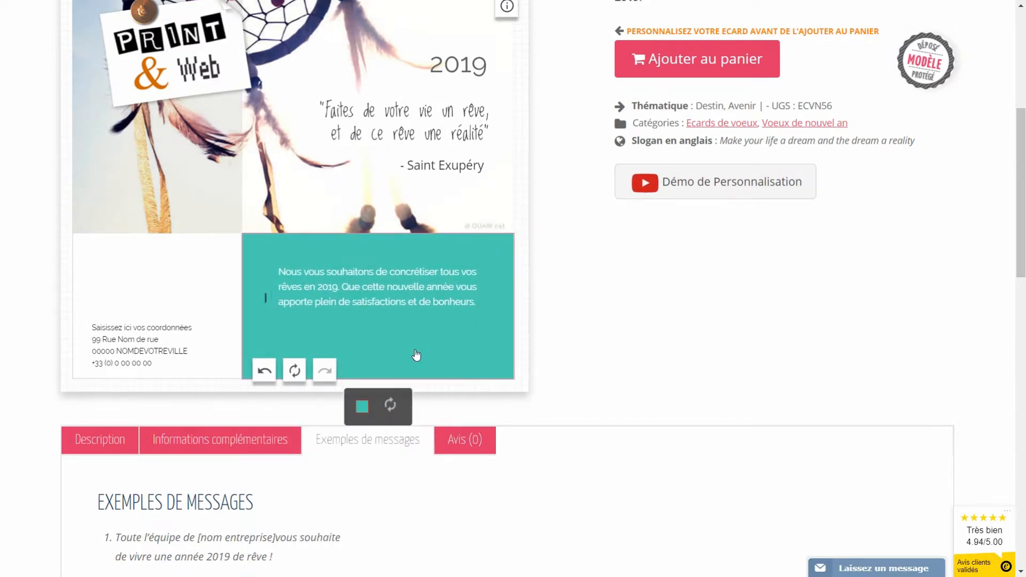
scroll(415, 355, up, 4)
Step: Add a text with the sender's full name and drag it into the teal panel below the message
scroll(406, 366, down, 1)
scroll(351, 320, up, 1)
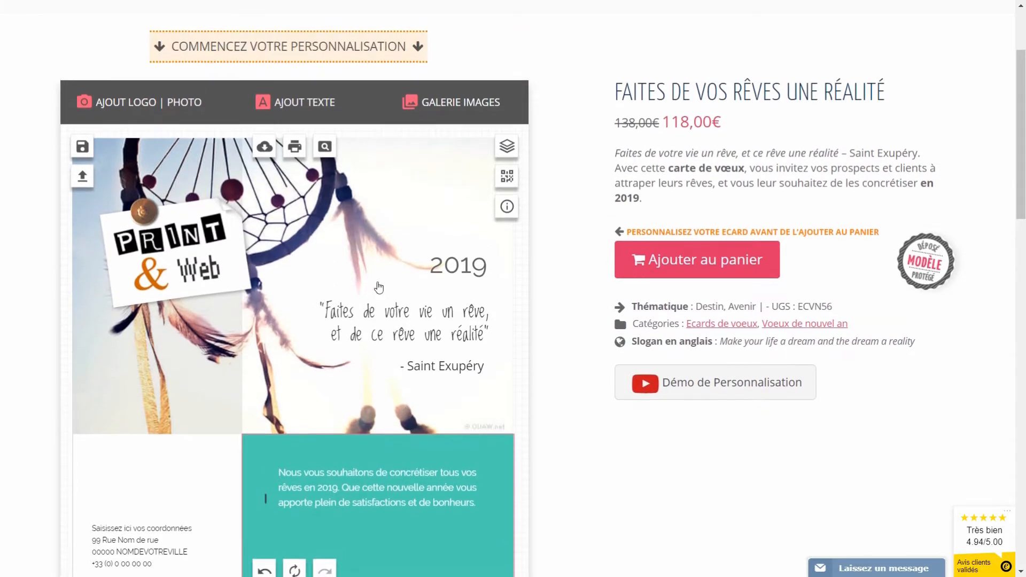
click(296, 112)
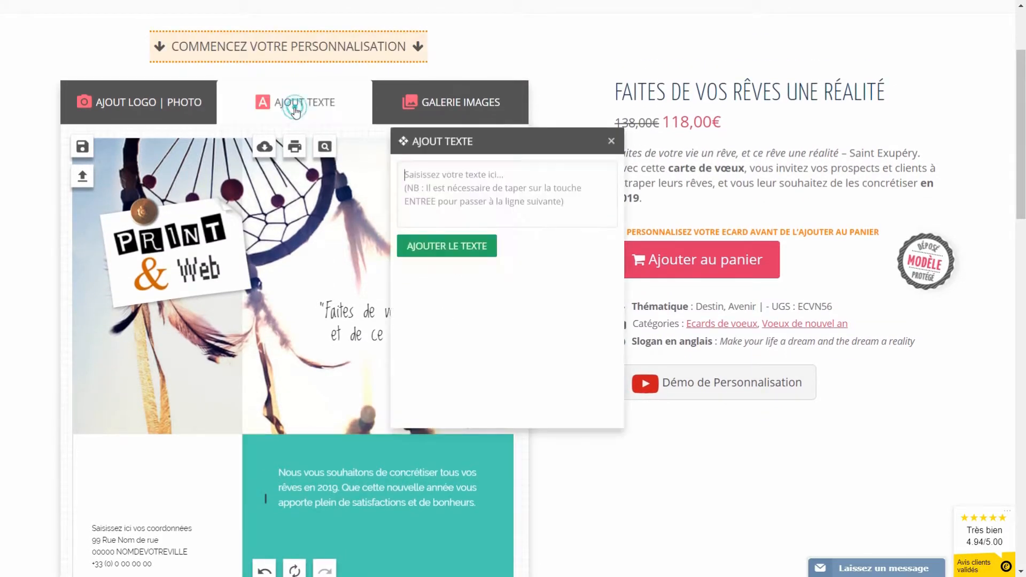
click(457, 186)
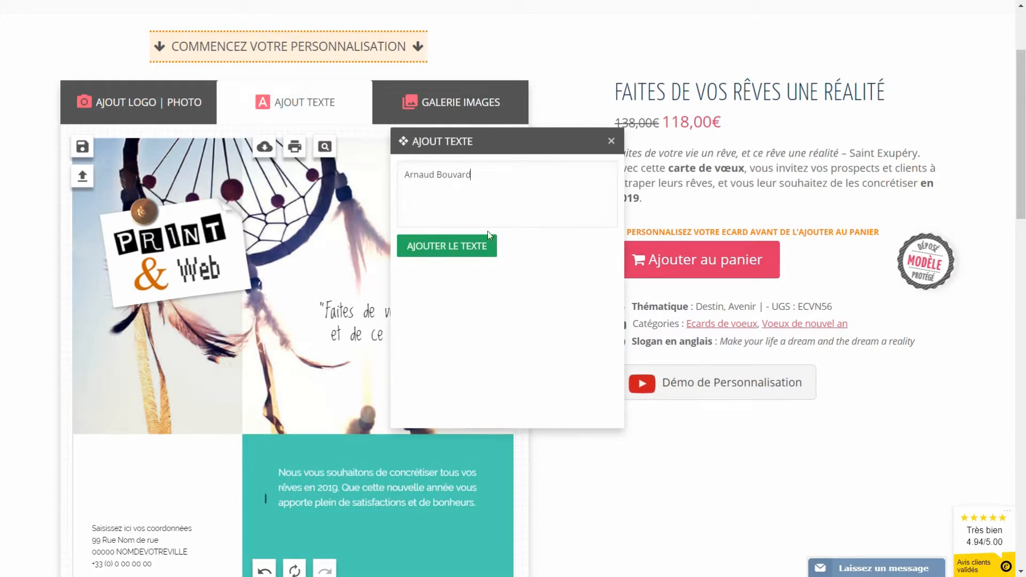
click(464, 244)
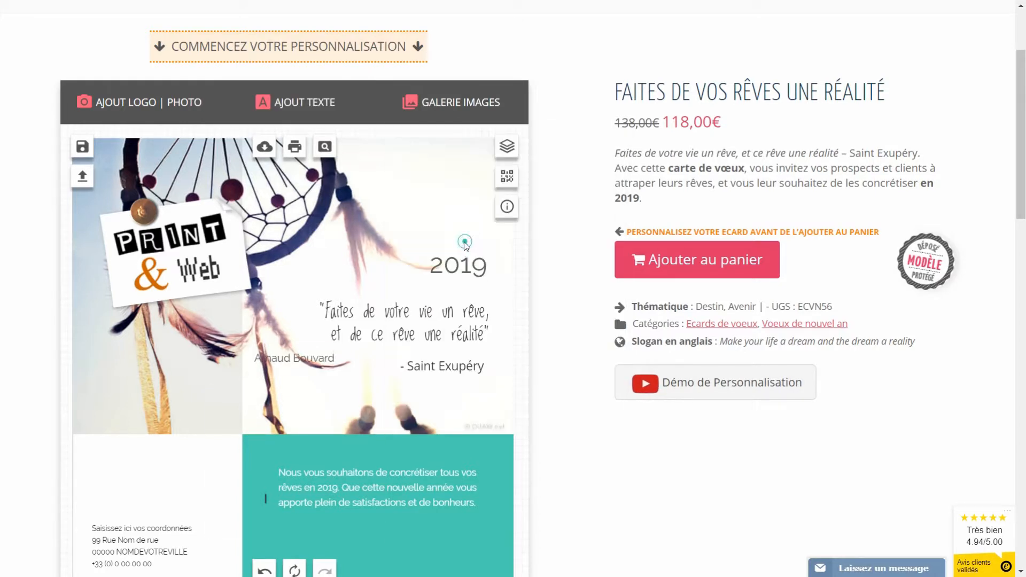
scroll(281, 218, down, 4)
drag(280, 150, 414, 321)
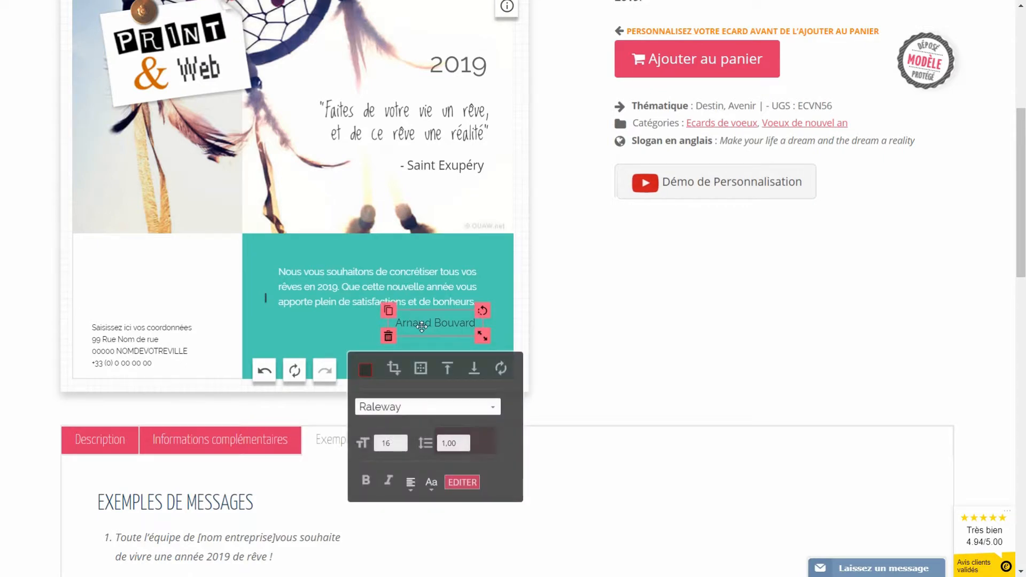
Step: Make the sender's name white and size 14
click(341, 292)
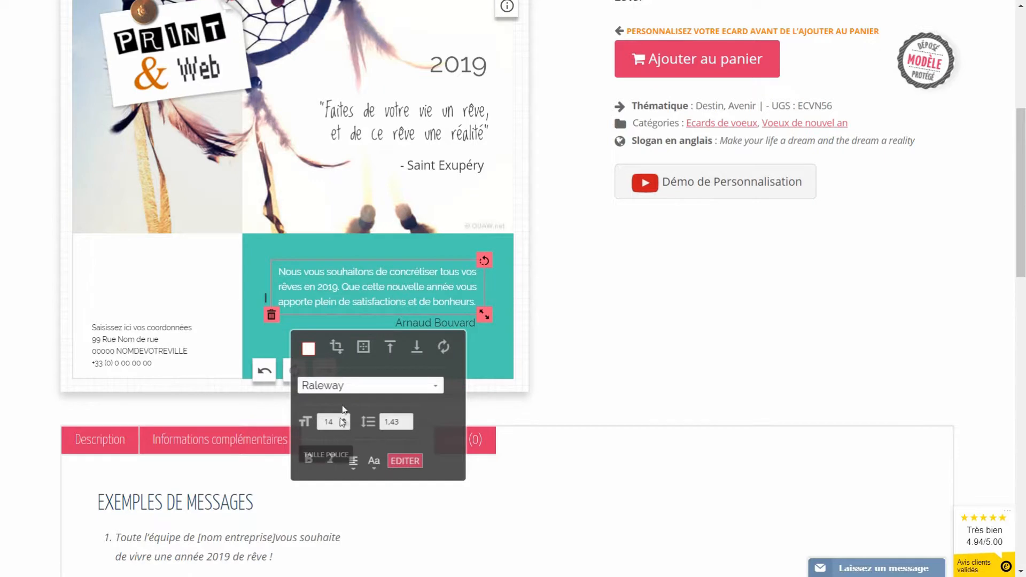
click(436, 321)
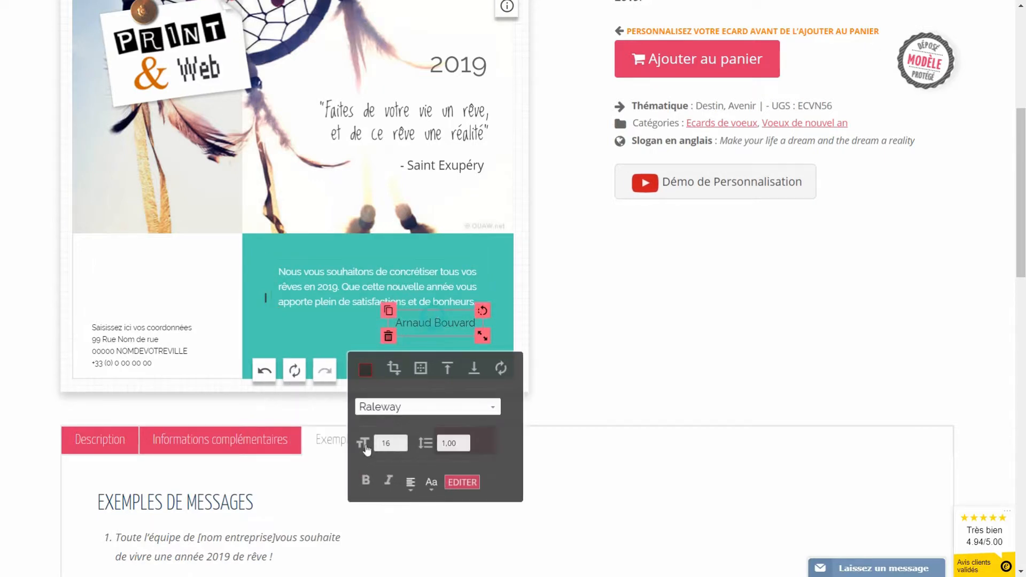
click(358, 369)
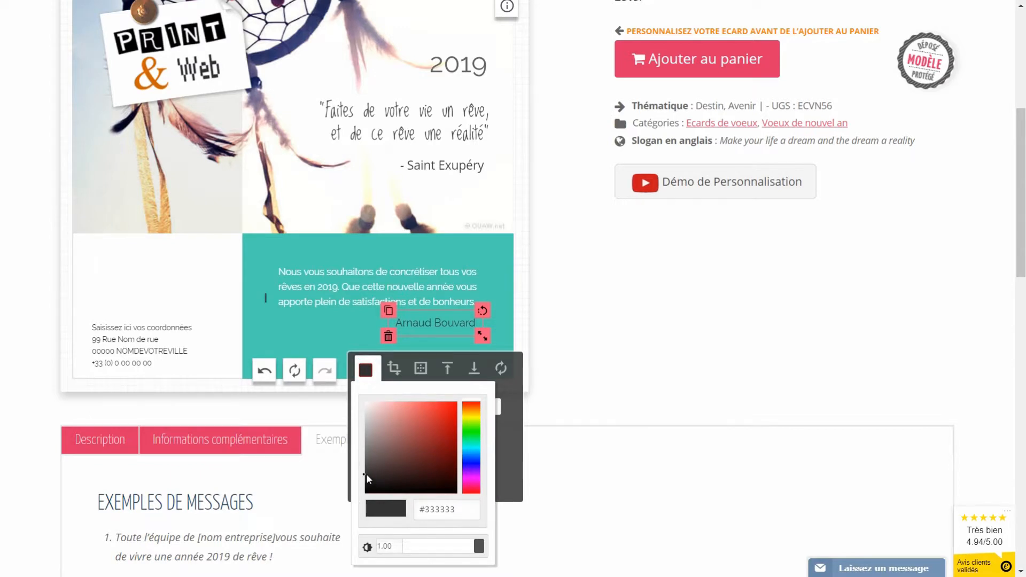
click(338, 387)
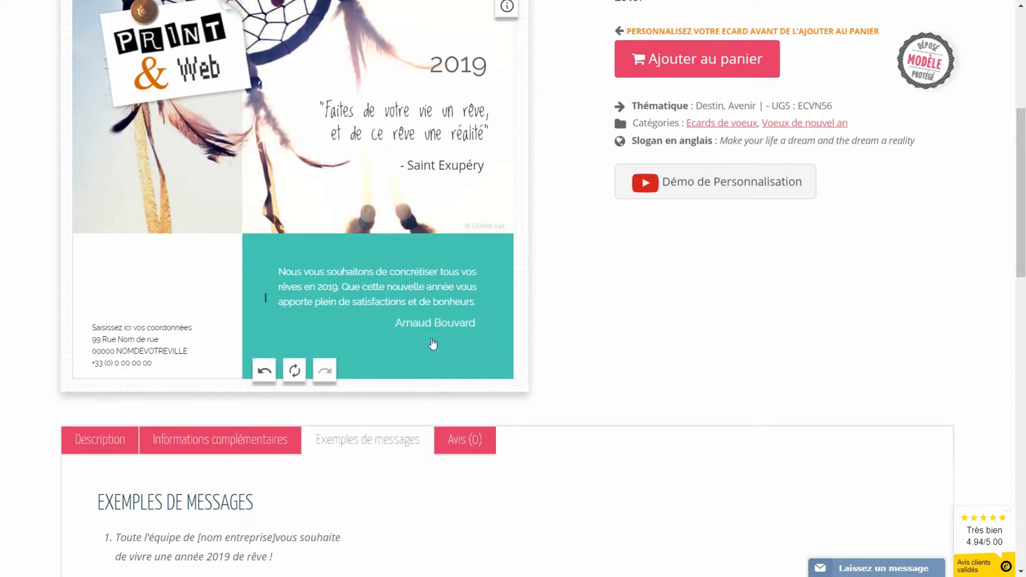
click(432, 319)
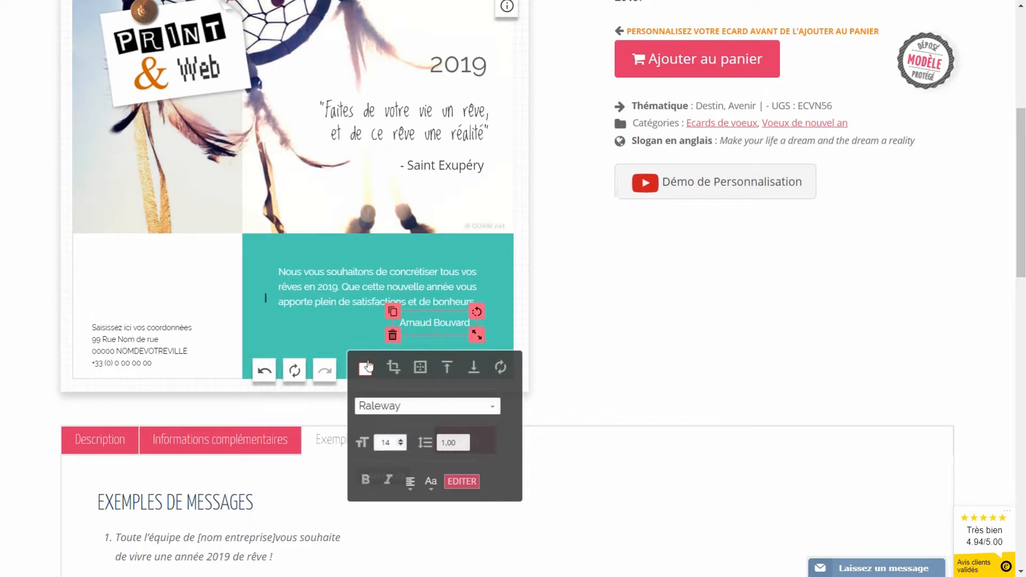
click(365, 265)
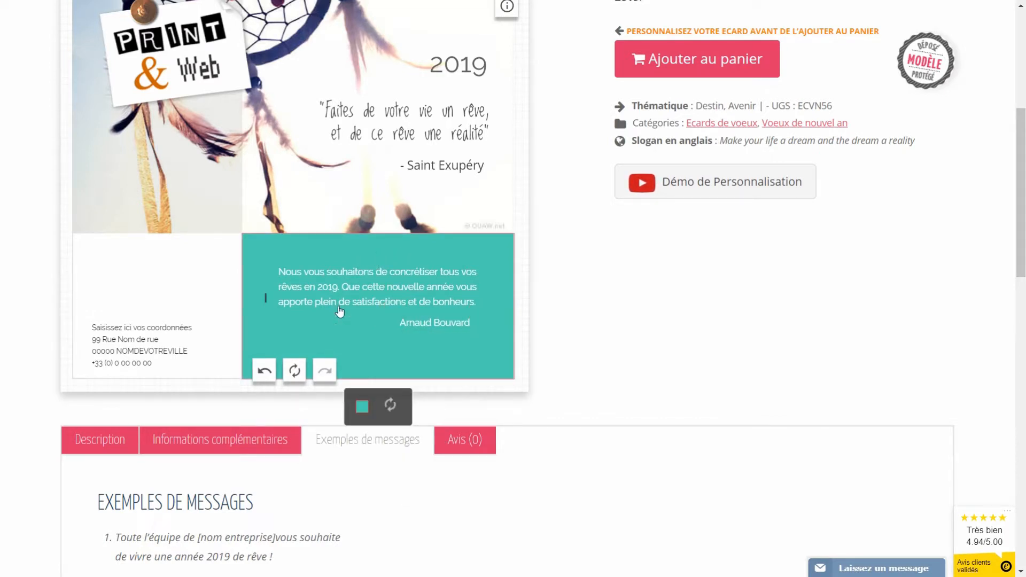
Step: Enlarge the message text to size 15 and shift the name right beneath it
click(350, 294)
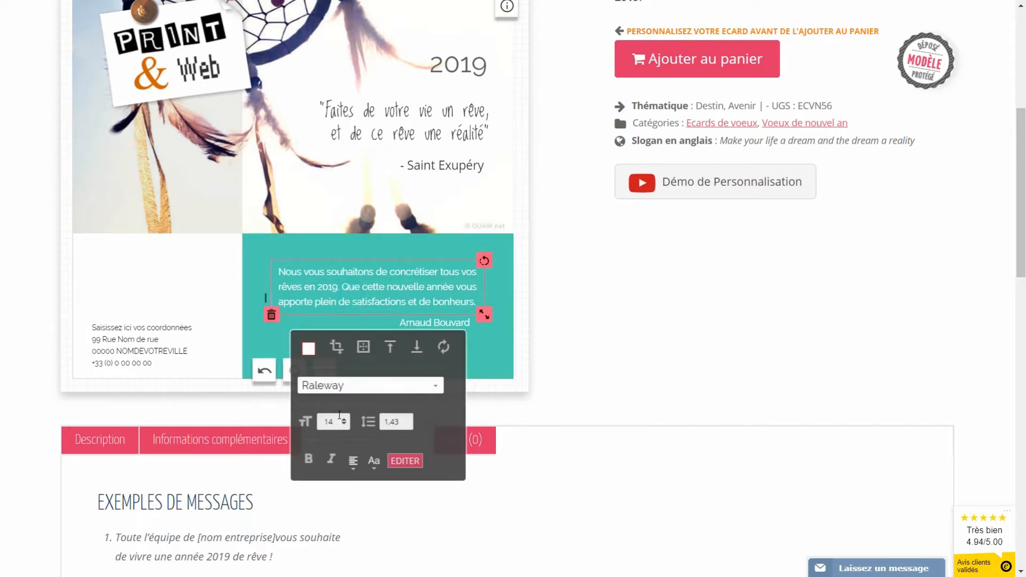
click(344, 419)
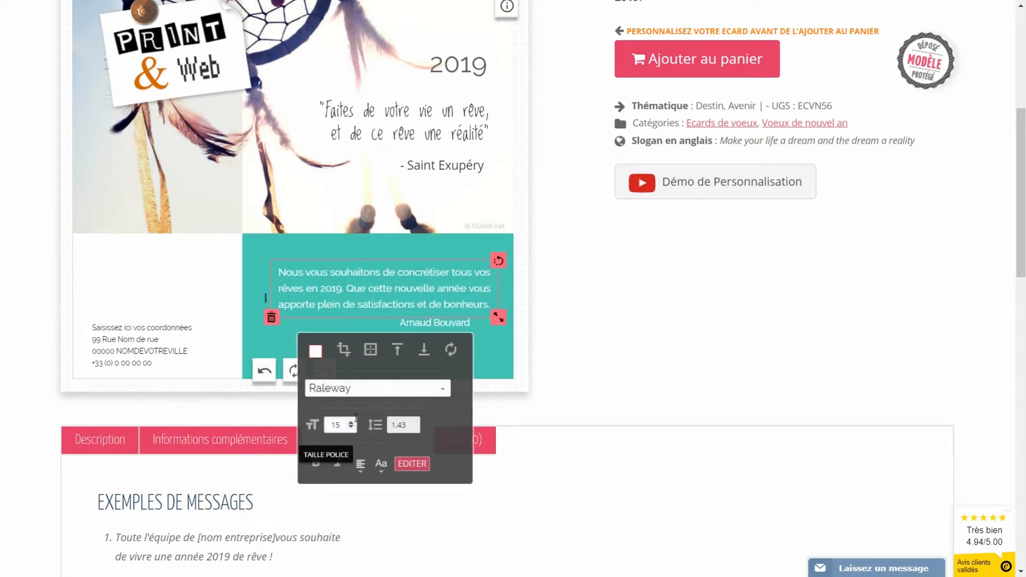
click(429, 324)
drag(429, 327, 450, 333)
click(366, 330)
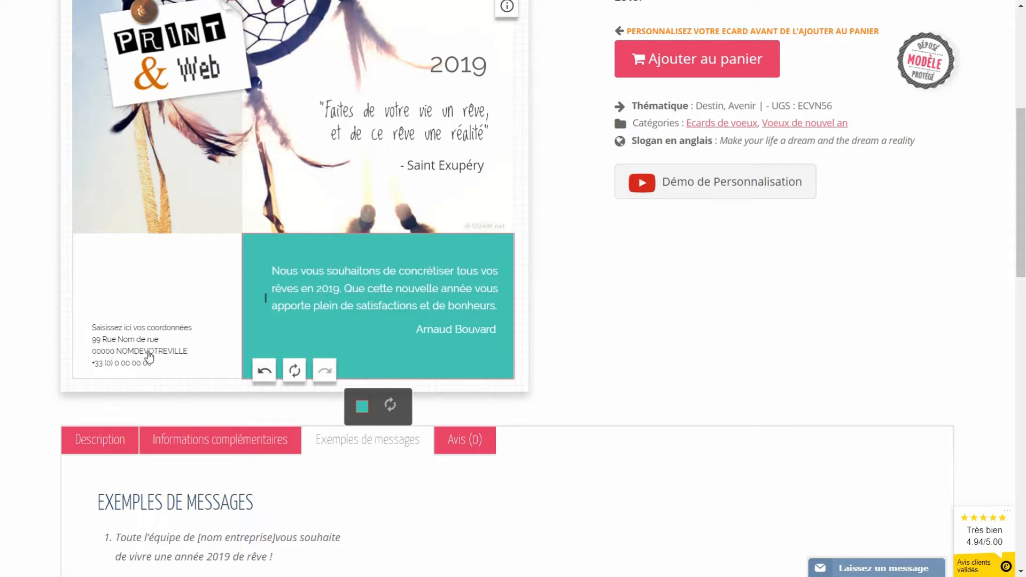
Step: Replace the placeholder contact lines with PRINT & WEB, the company's street address and phone number
click(126, 350)
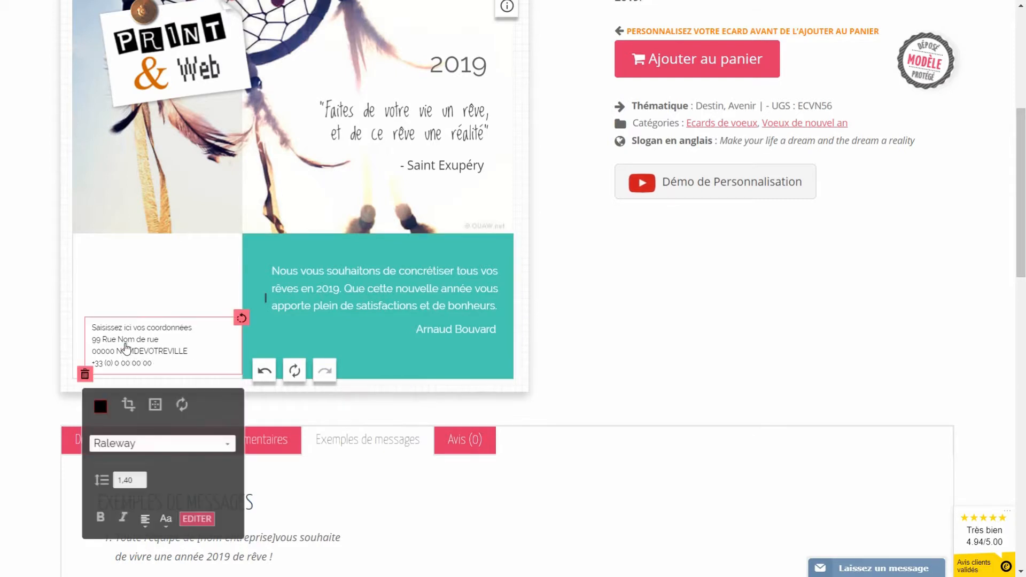
scroll(167, 398, down, 1)
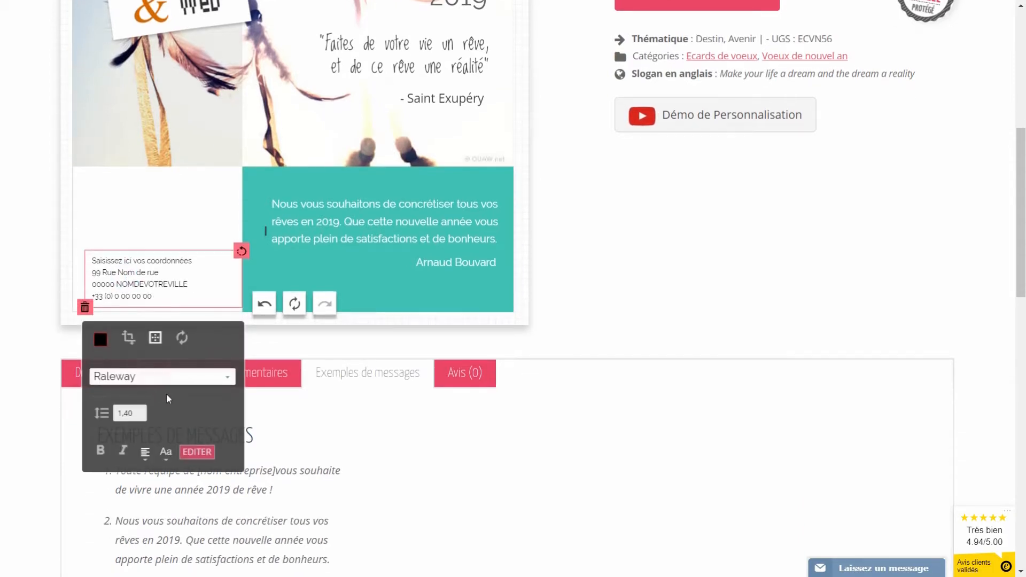
click(200, 452)
drag(205, 519, 75, 476)
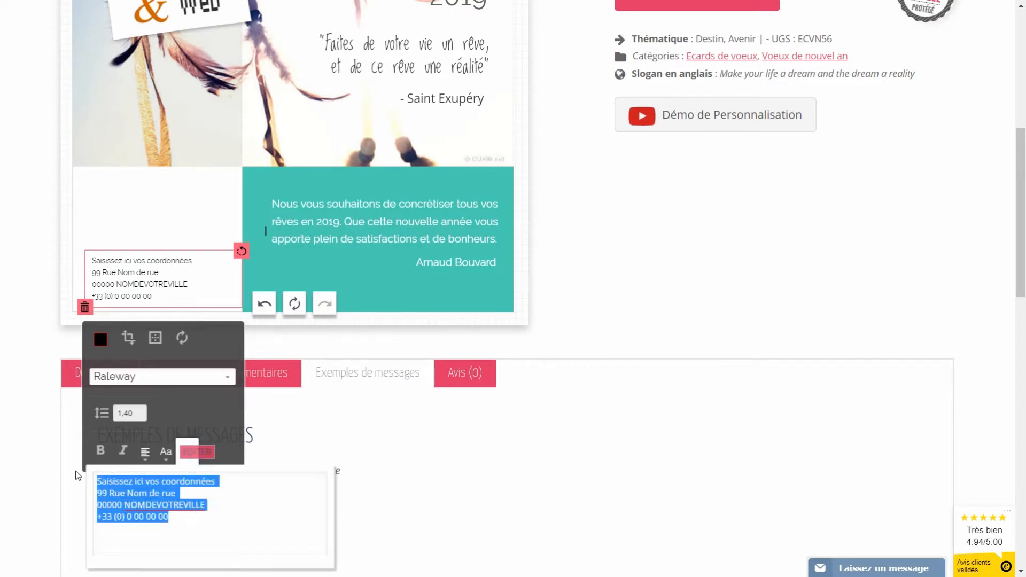
text(PRINT & WEB)
key(Return)
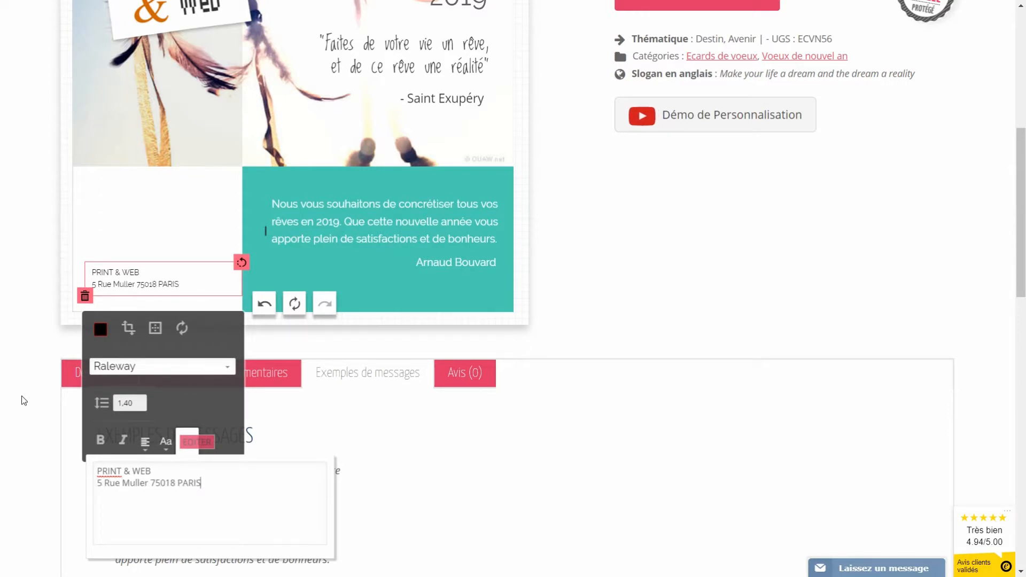
key(Return)
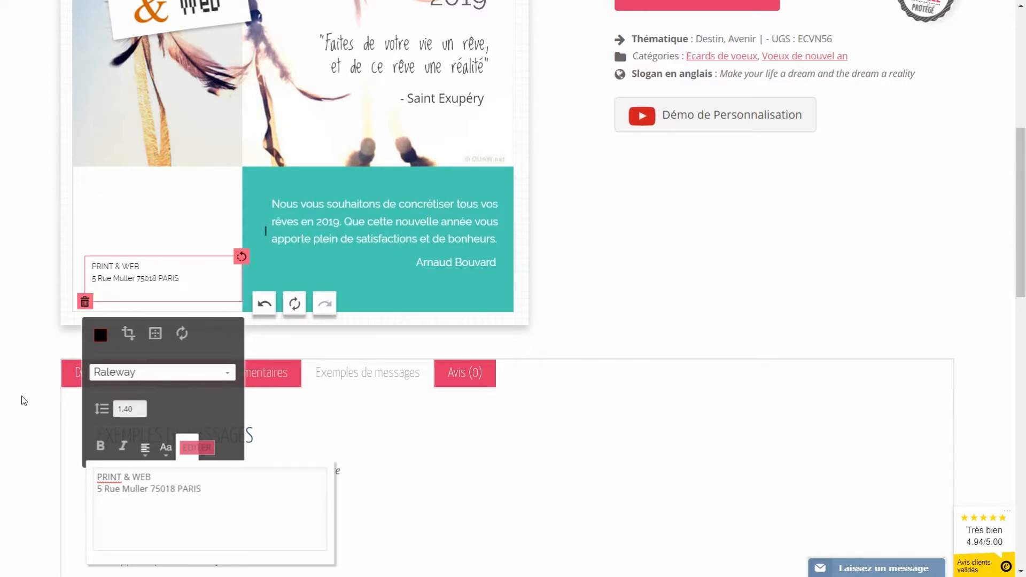
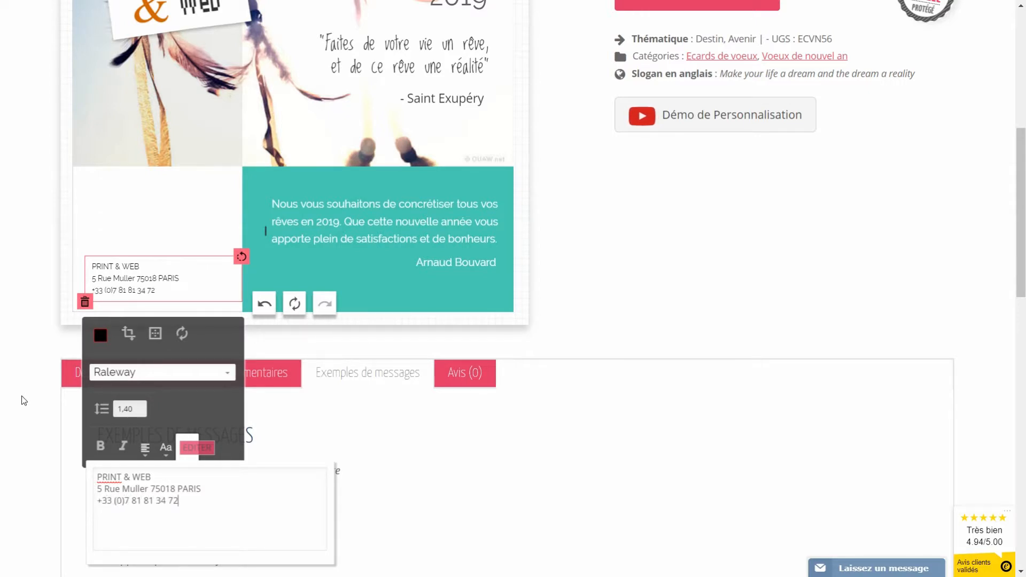
click(136, 249)
click(136, 273)
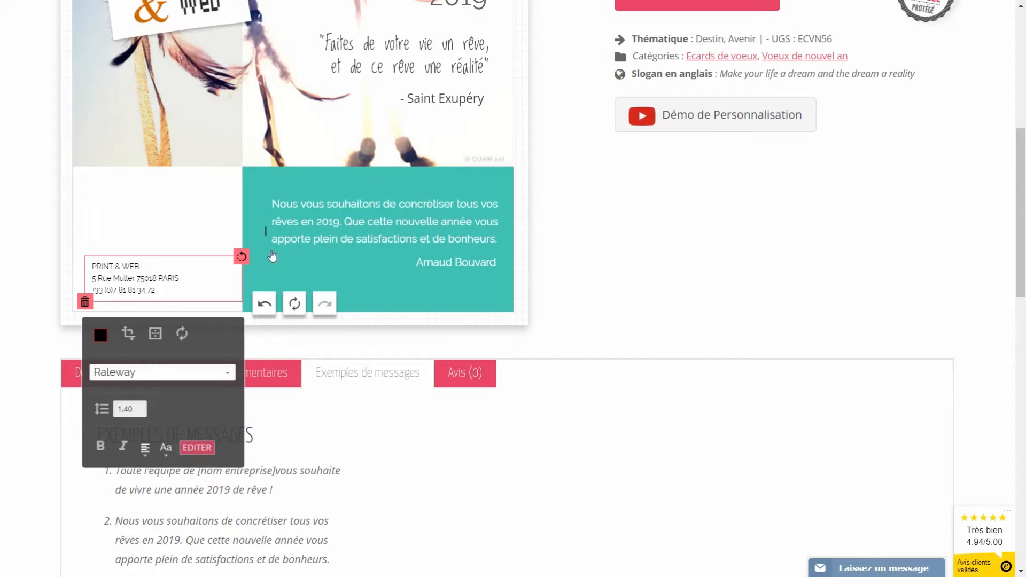
Step: Preview the finished dreamcatcher card full-screen, then close the preview
scroll(110, 268, up, 4)
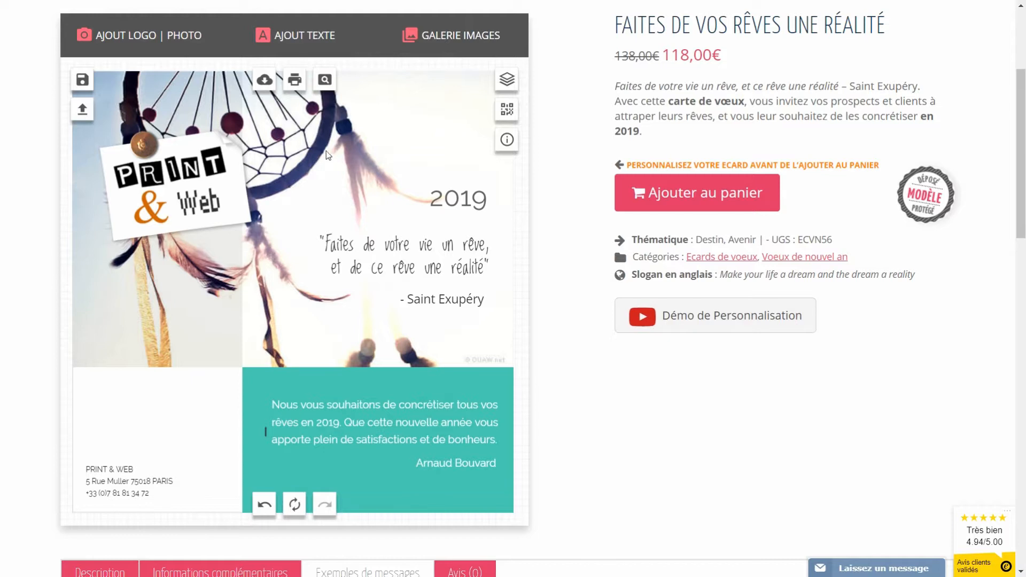
click(324, 82)
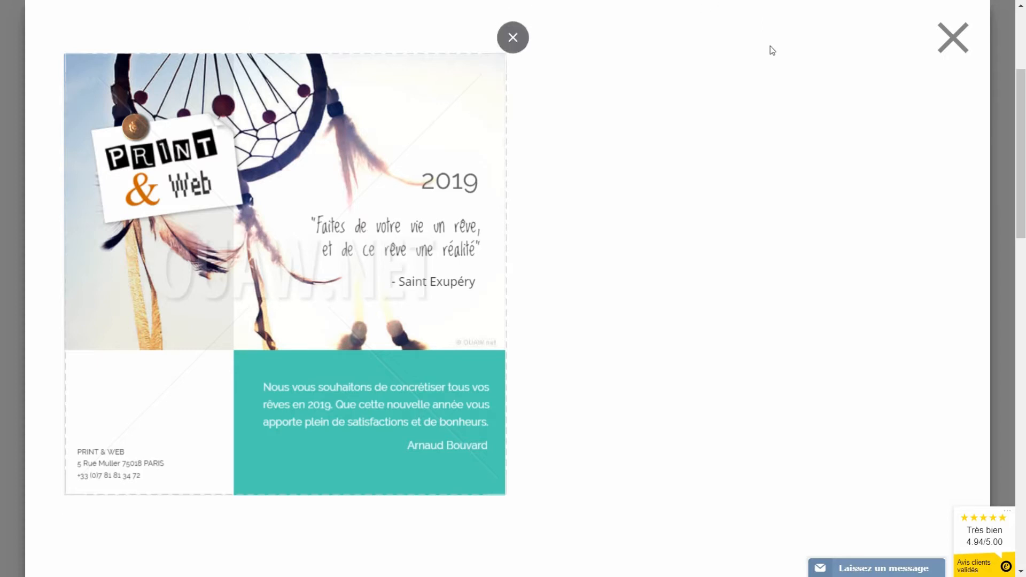
click(949, 50)
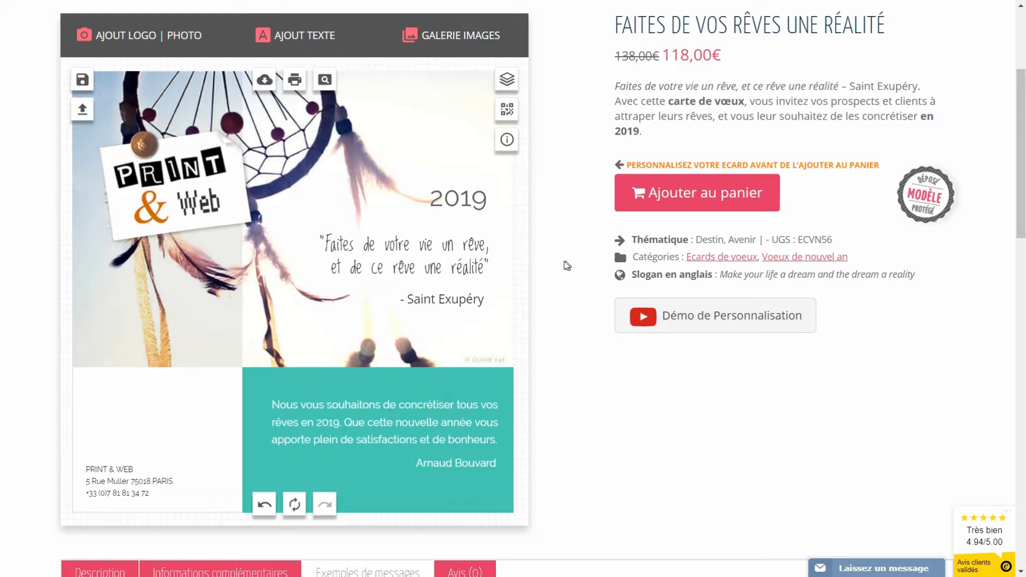
Step: Save the card as a creation titled 'crea 1'
click(82, 80)
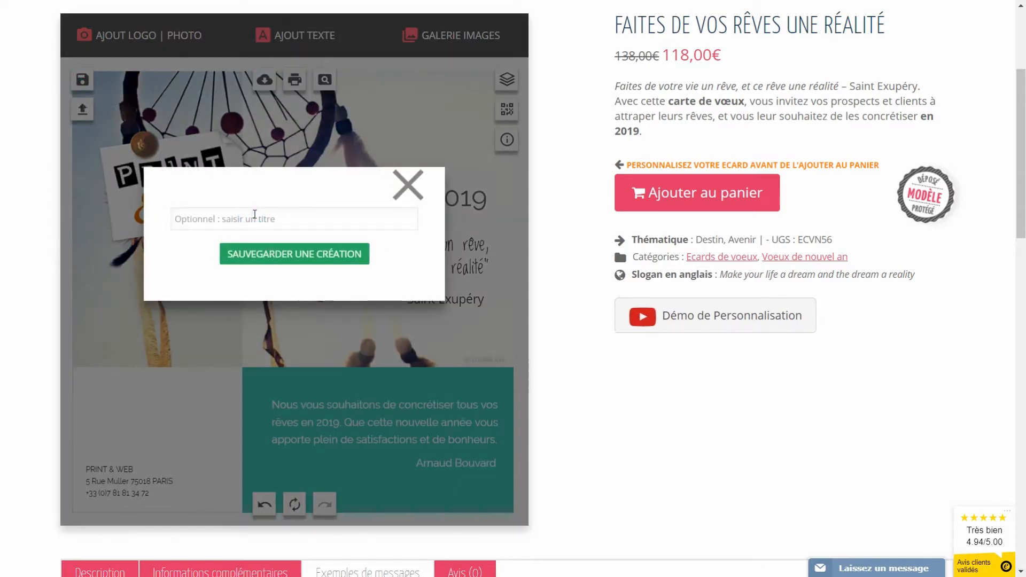
text(crea 1)
click(278, 254)
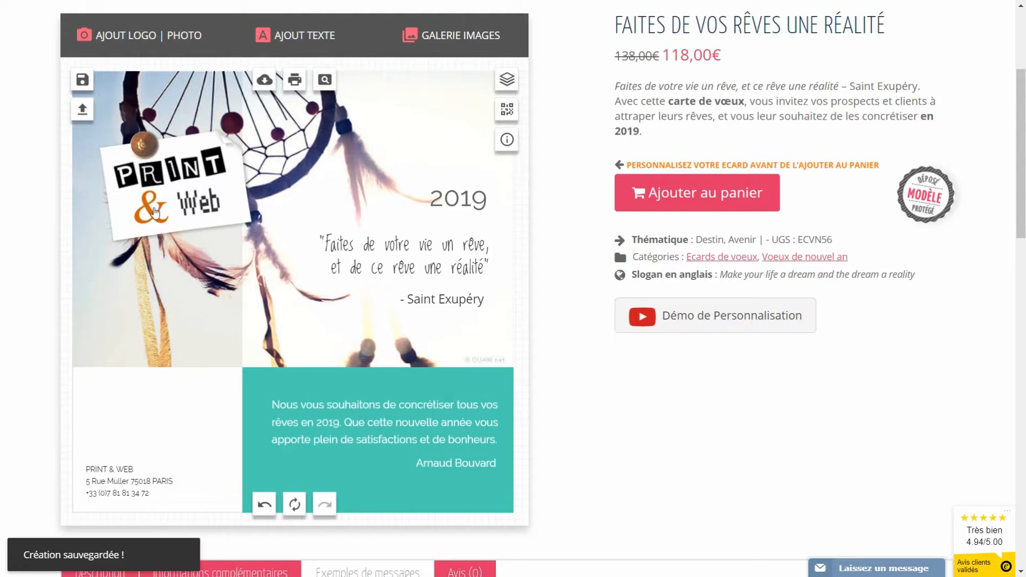
Step: Delete the PRINT & Web logo from the card
click(177, 185)
drag(168, 188, 277, 209)
click(232, 251)
Step: Upload the logo-avion-300-flat-trans.png logo through AJOUT LOGO | PHOTO
click(140, 56)
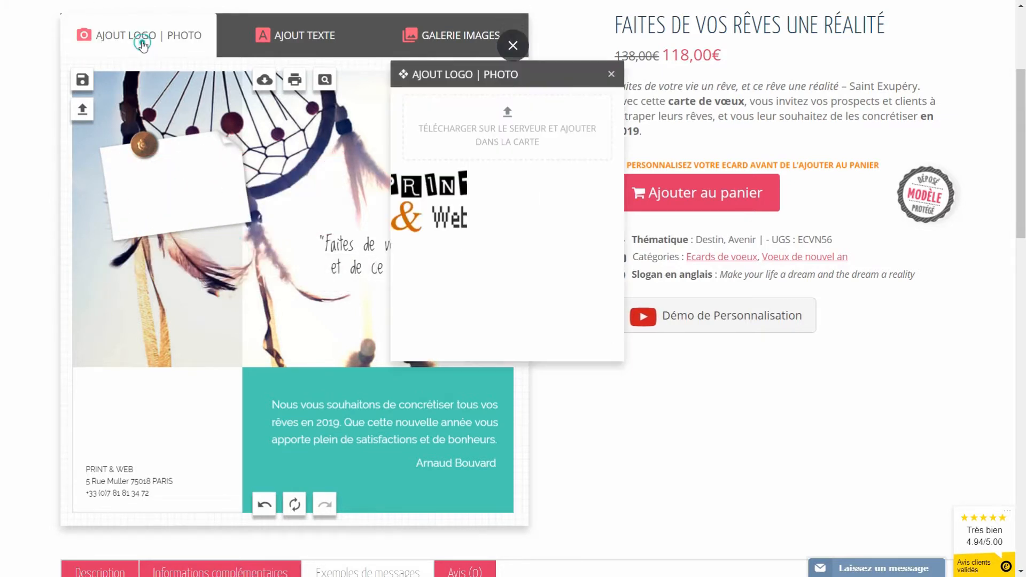
click(512, 111)
double_click(670, 185)
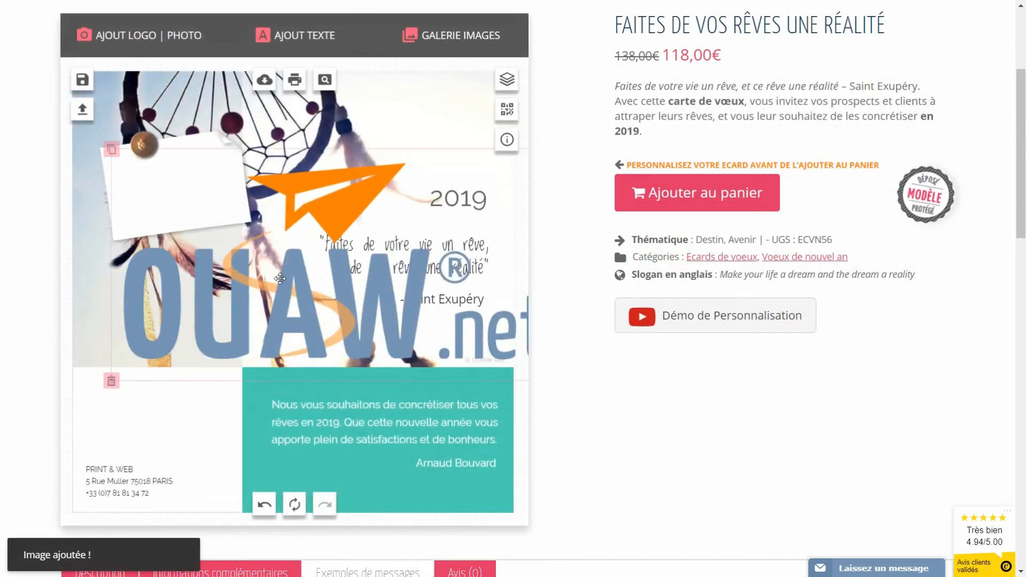
Step: Delete the white pinned note paper and its leftover pin
click(165, 209)
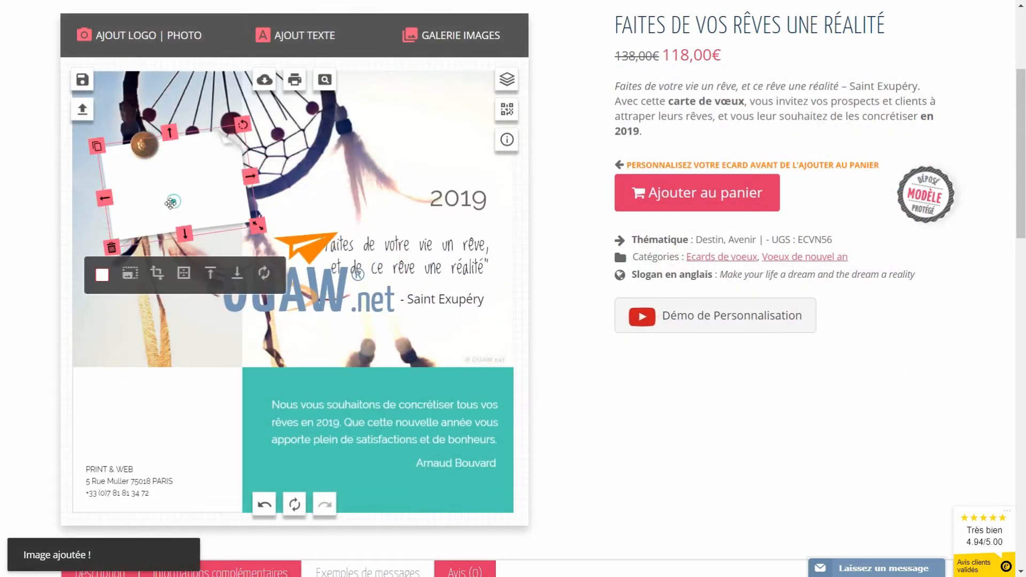
click(112, 249)
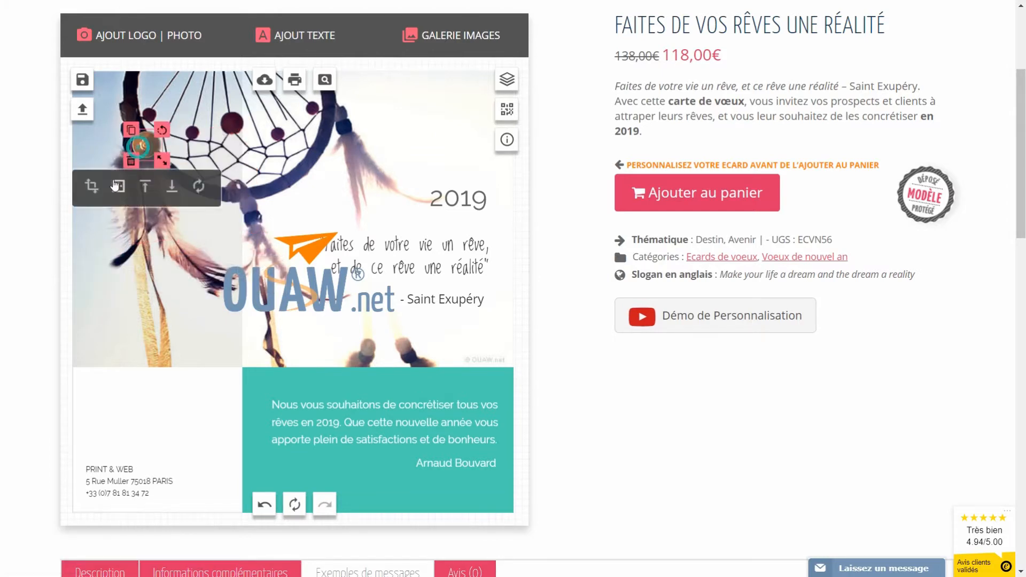
click(130, 160)
Step: Shrink the OUAW.net logo and place it at top right above 2019
drag(238, 239, 131, 246)
drag(291, 324, 277, 317)
drag(220, 302, 438, 138)
drag(492, 158, 482, 153)
drag(396, 136, 435, 143)
click(231, 227)
click(441, 145)
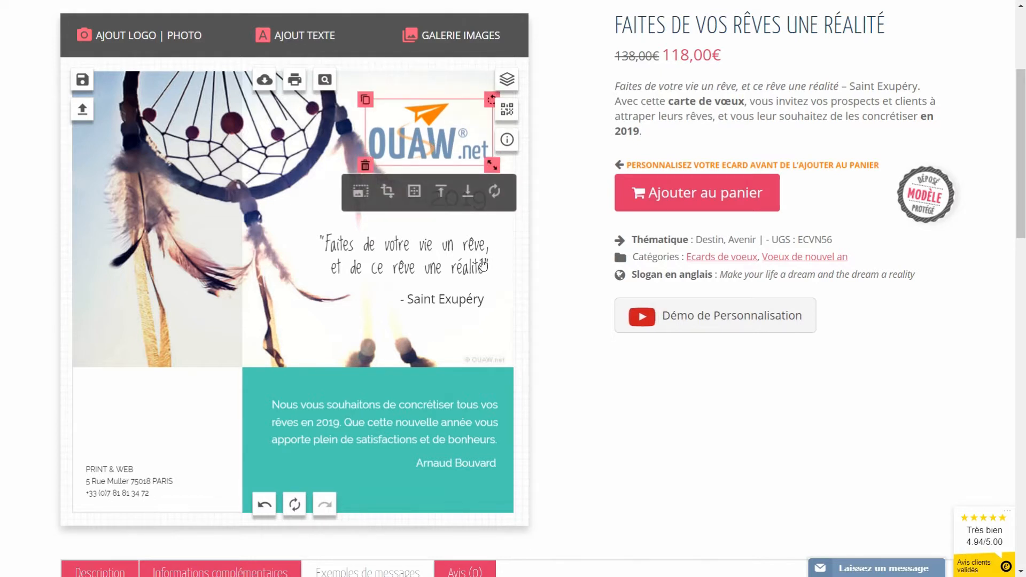
click(218, 237)
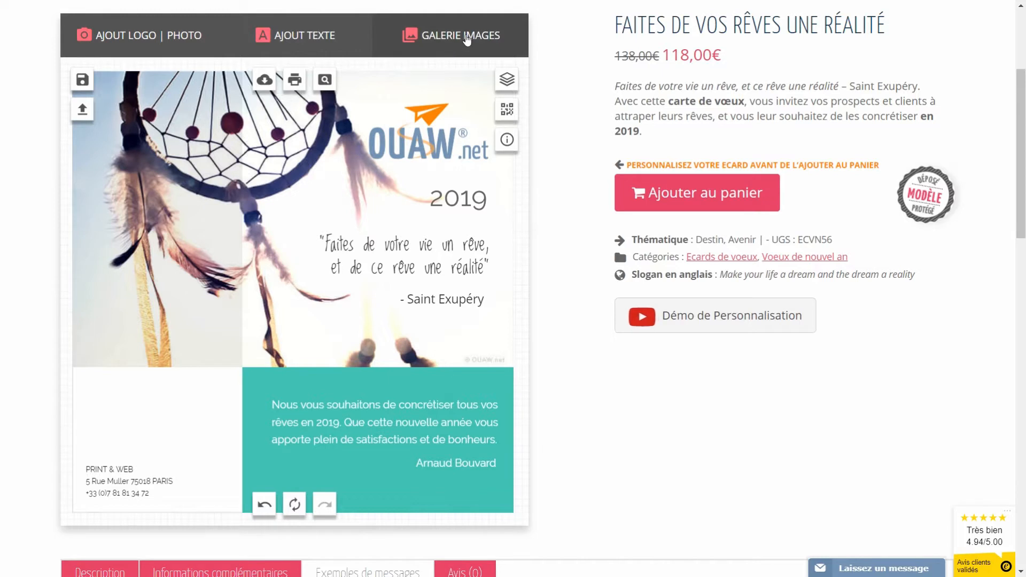
Step: Add the white square sticker from 1- STICKERS POST-IT at upper left, tilted counter-clockwise
click(442, 35)
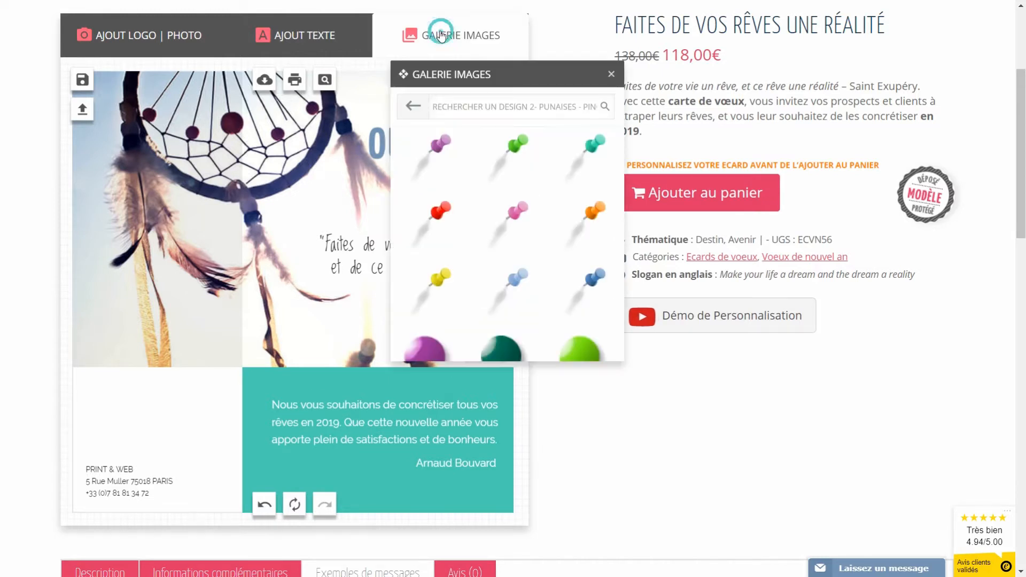
click(399, 104)
click(457, 129)
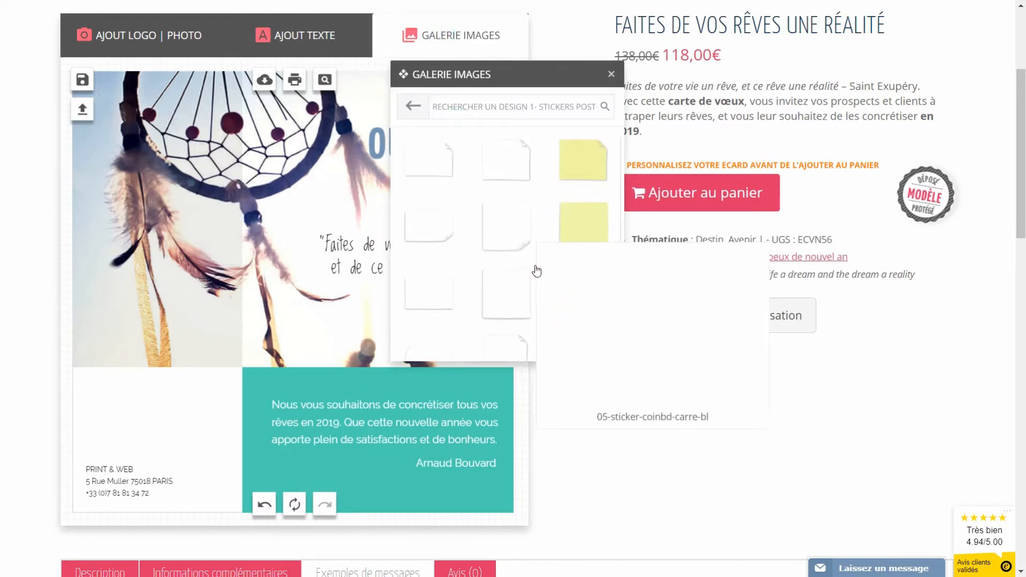
click(517, 313)
drag(276, 307, 198, 193)
drag(160, 240, 173, 239)
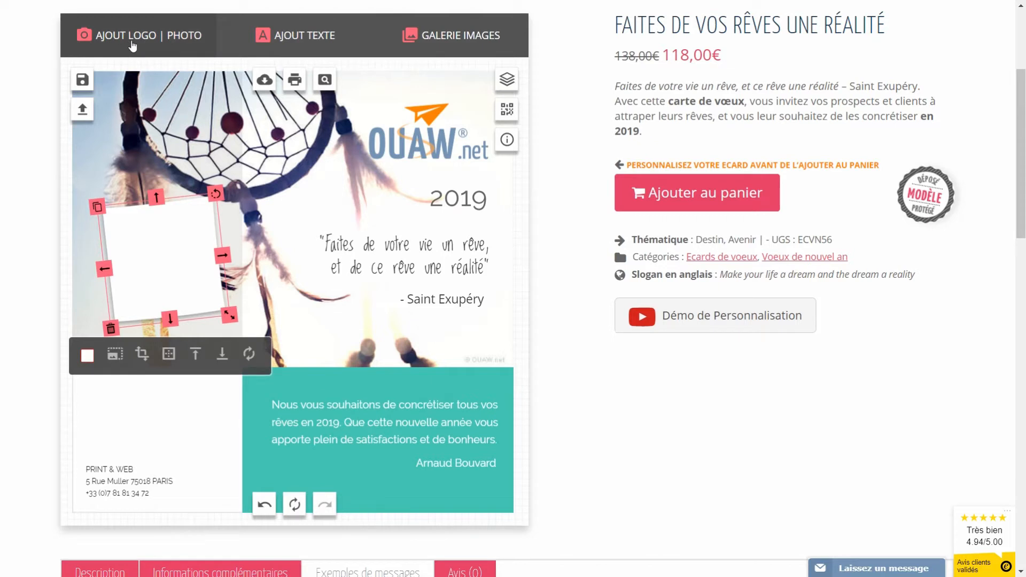
Step: Upload linkedin-profil-photo.jpg, then shrink, move and rotate it onto the tilted sticker
click(133, 47)
click(509, 119)
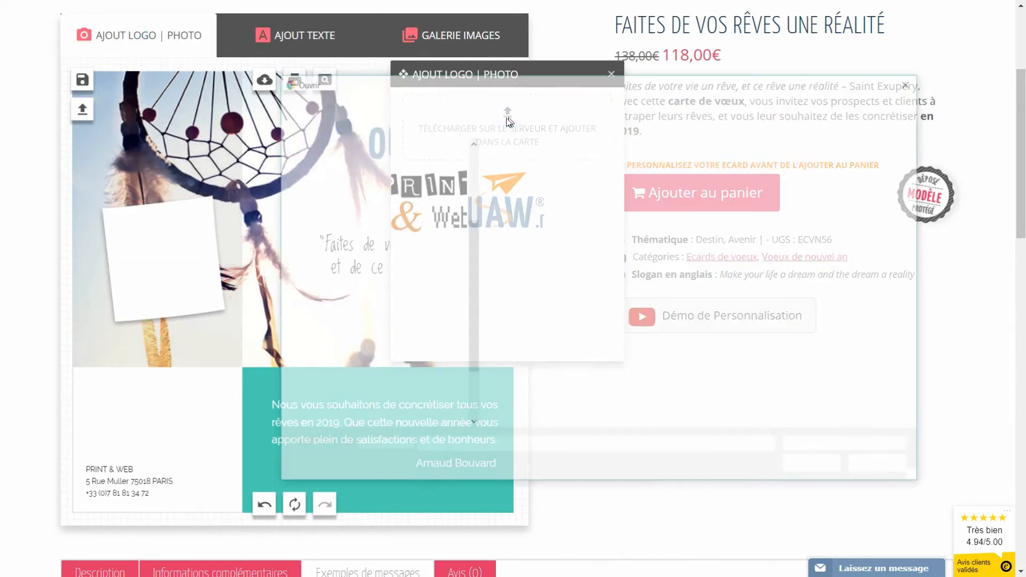
click(524, 184)
click(826, 469)
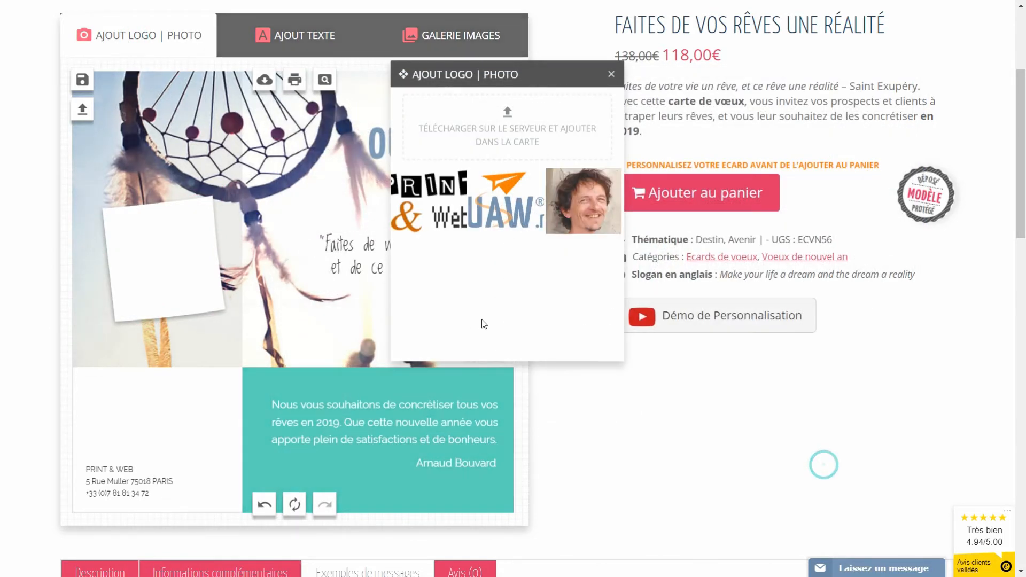
drag(448, 448, 324, 338)
drag(314, 301, 185, 267)
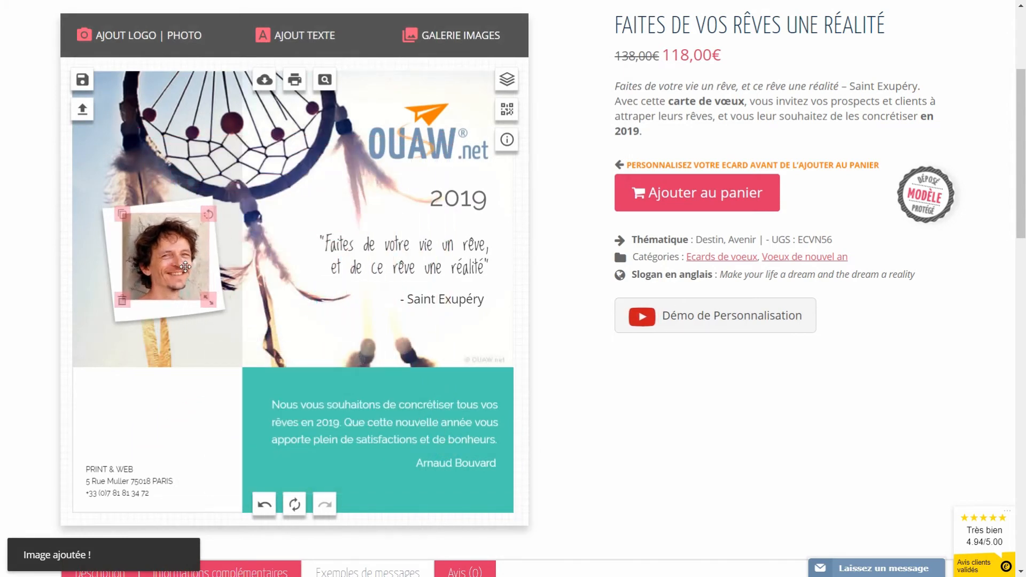
drag(208, 214, 199, 210)
drag(177, 250, 173, 250)
drag(211, 298, 172, 280)
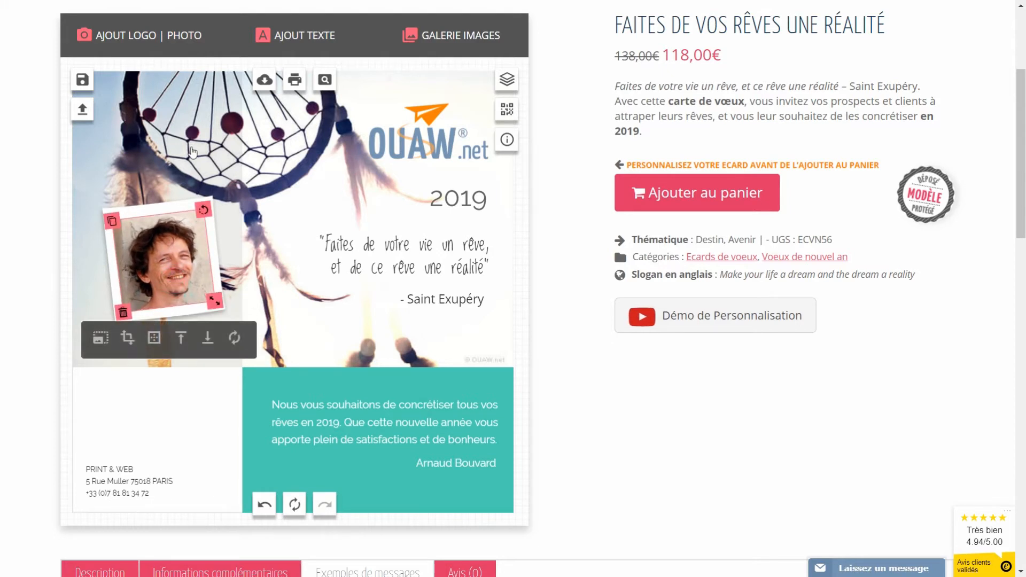
Step: Add the striped tape from 3- SCOTCH over the portrait's top corner, rotated diagonally
click(272, 134)
click(435, 35)
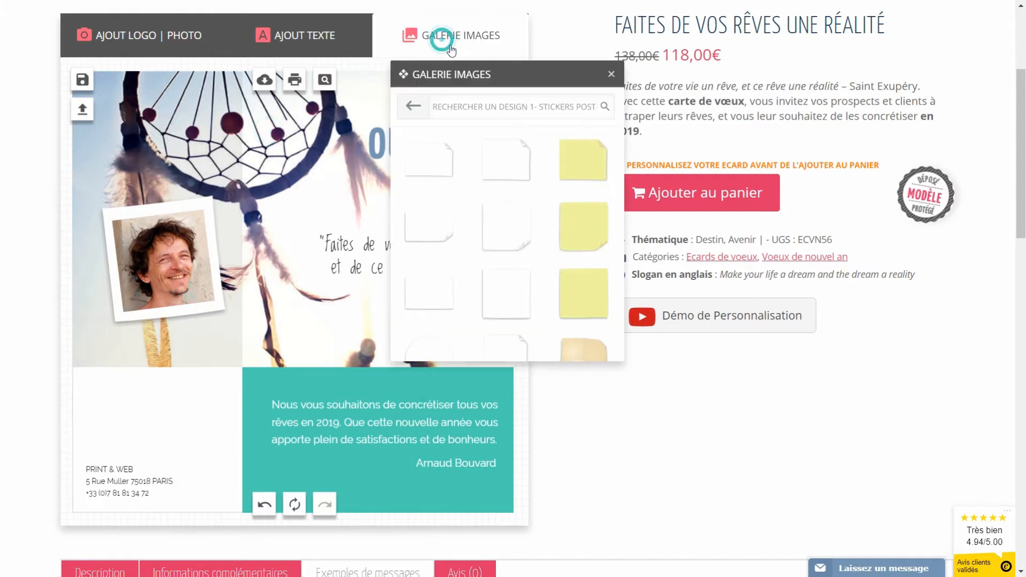
click(409, 107)
click(442, 183)
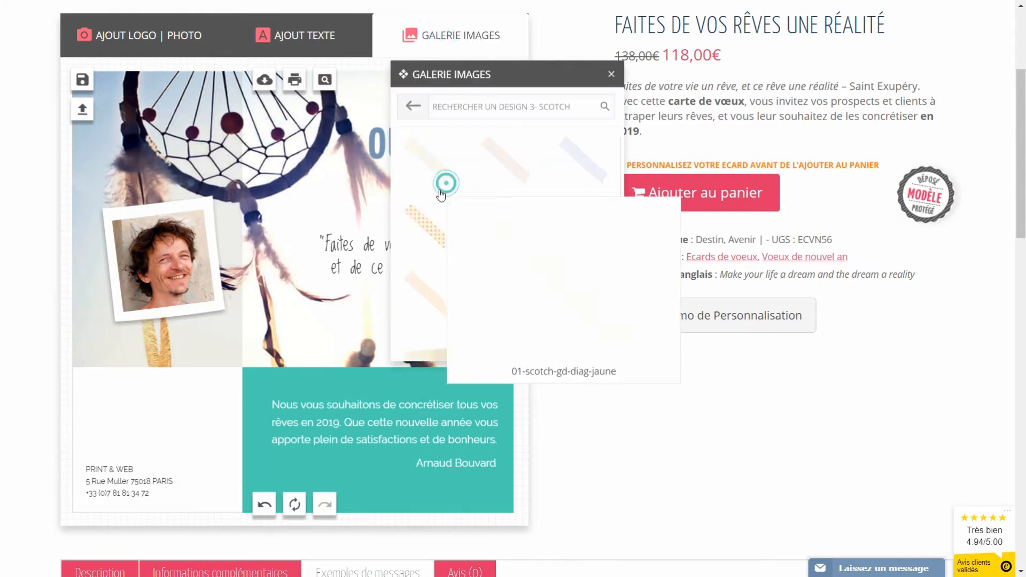
mouse_move(550, 288)
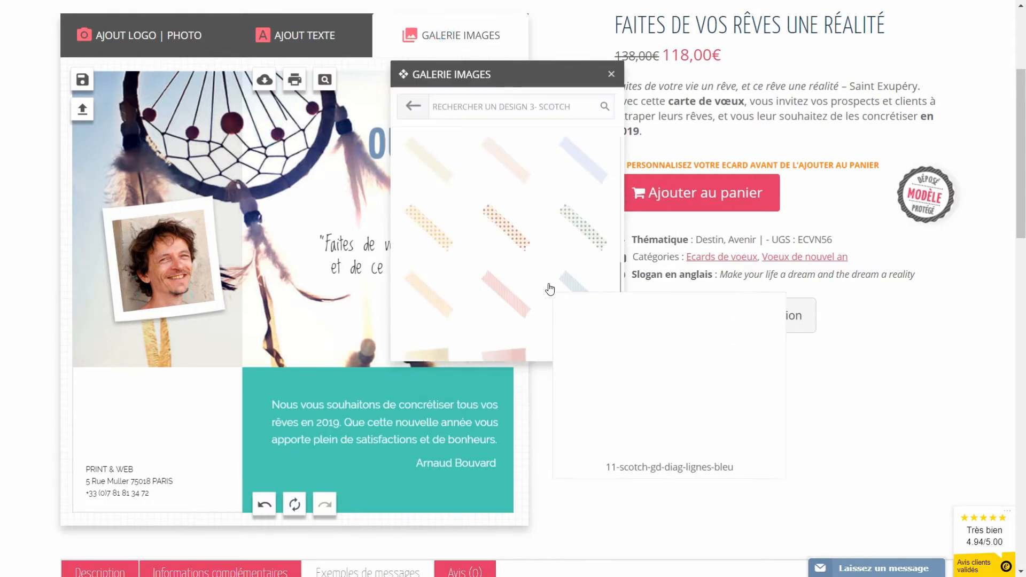
click(428, 313)
drag(295, 291, 159, 244)
drag(203, 207, 122, 180)
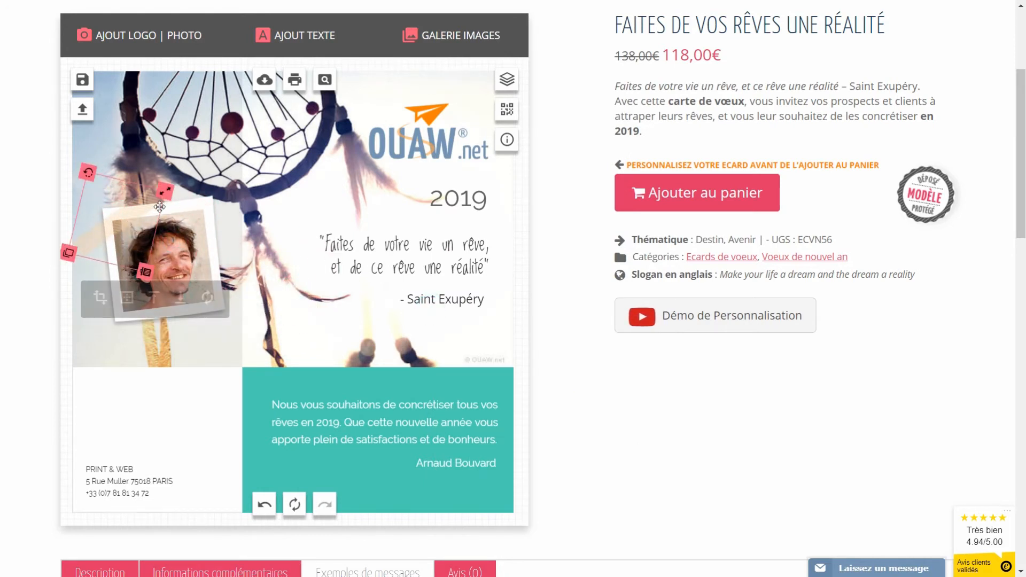
click(355, 358)
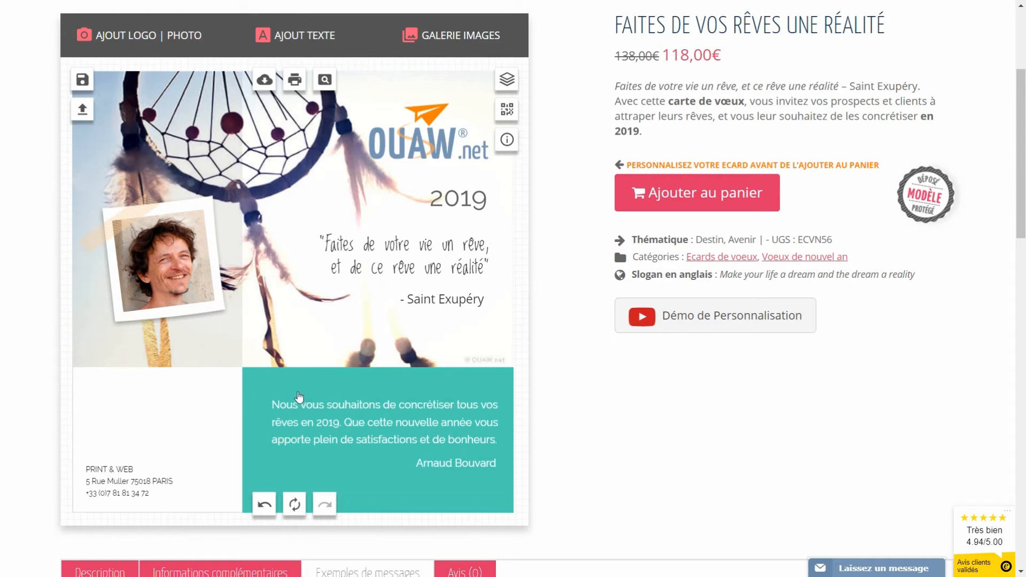
Step: Recolour the lower-right message panel from teal to a soft greyish blue
click(356, 376)
scroll(358, 428, down, 1)
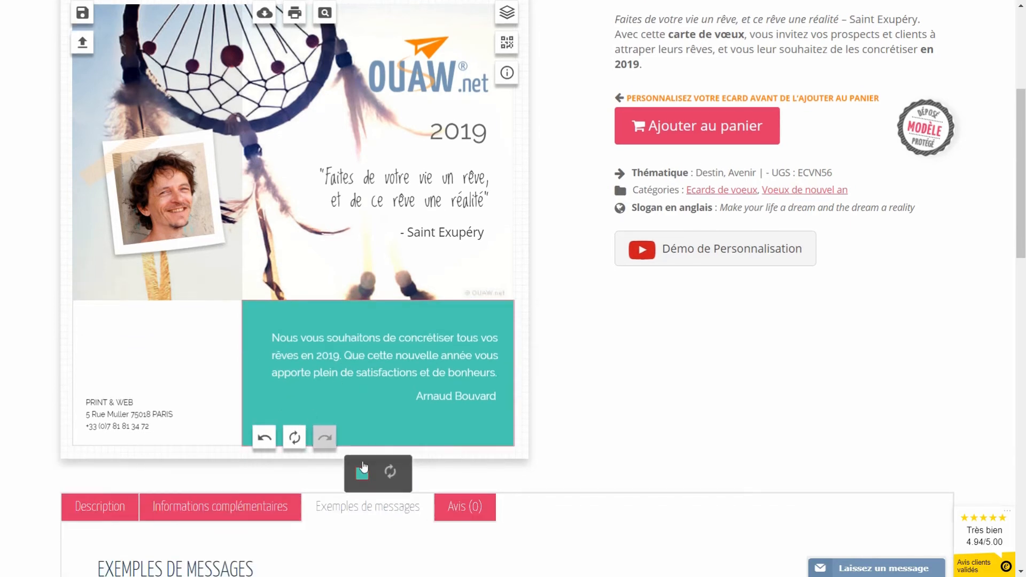
click(362, 470)
scroll(429, 406, down, 1)
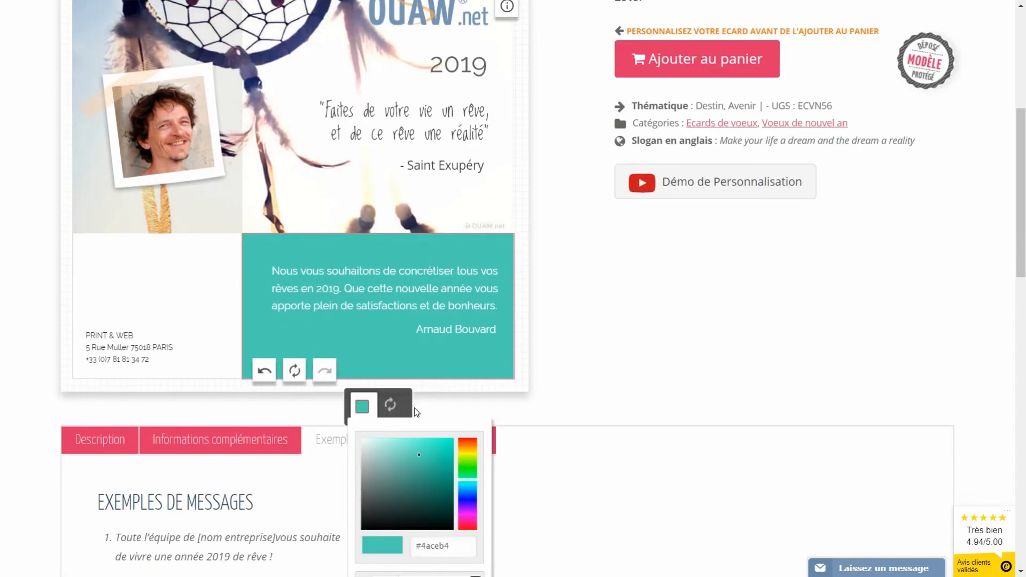
scroll(415, 408, up, 1)
drag(469, 555, 464, 548)
drag(409, 524, 405, 529)
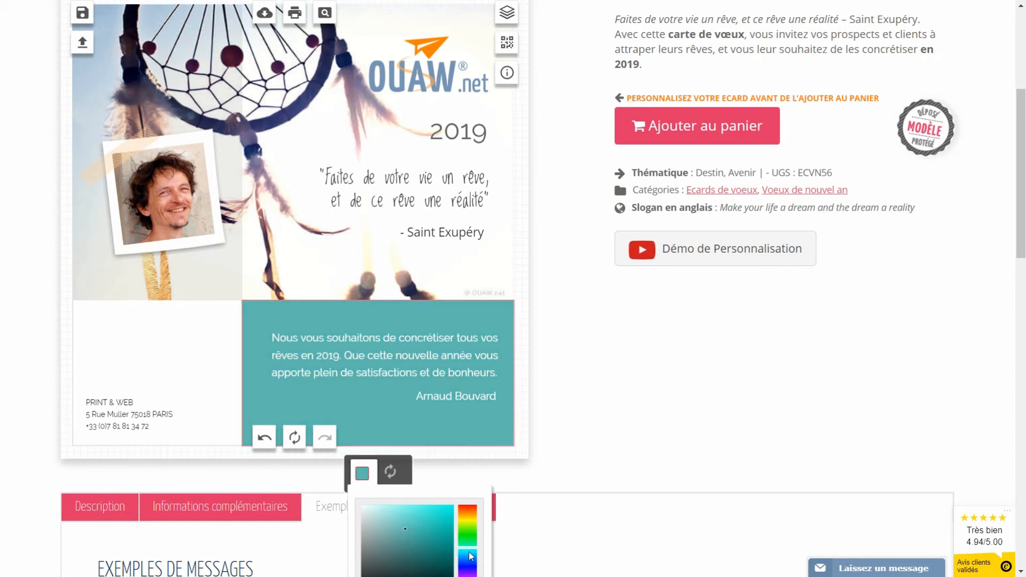
click(568, 434)
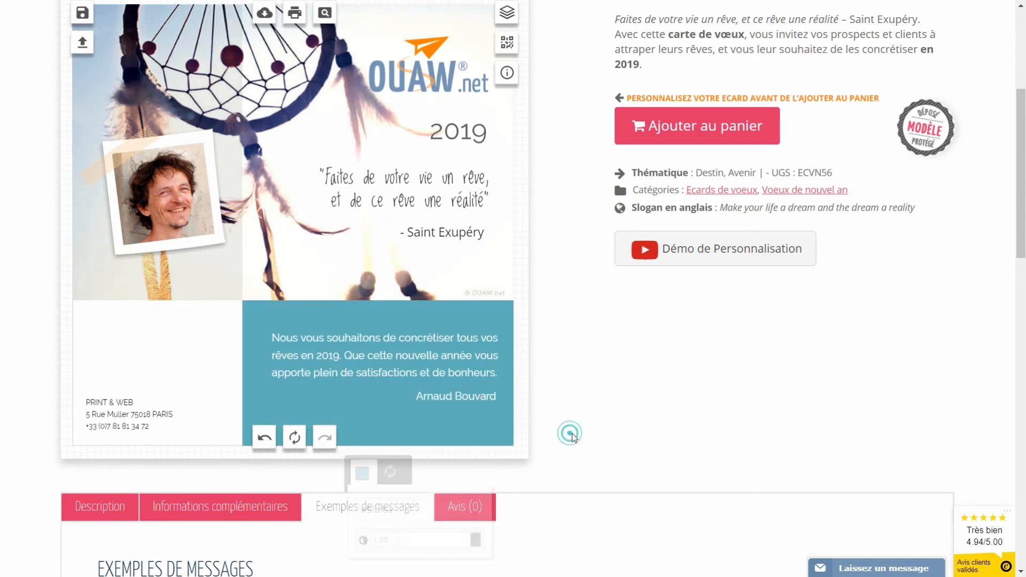
scroll(556, 428, up, 1)
scroll(556, 429, up, 1)
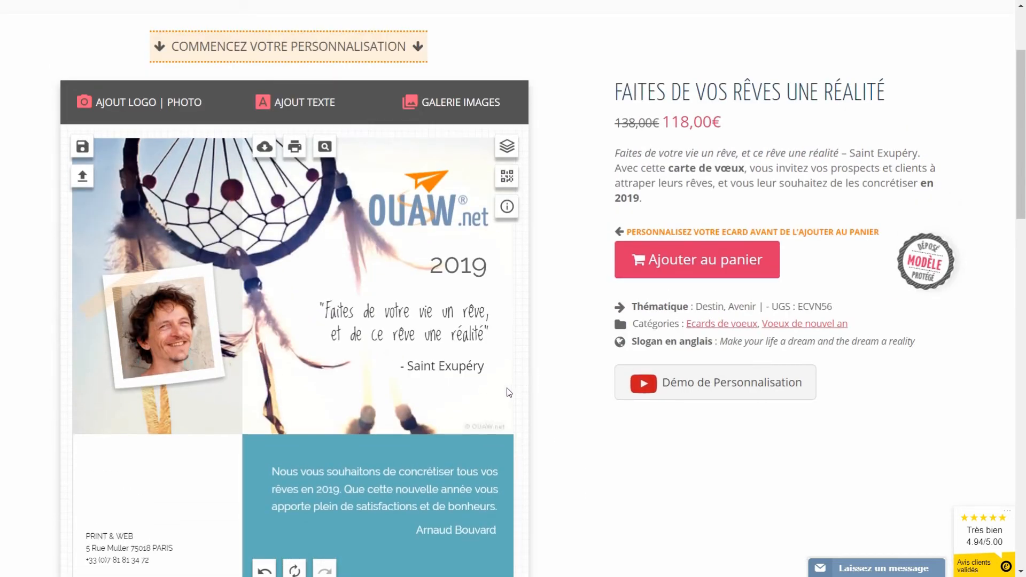
Step: Save the blue-panel card as a new creation titled 'crea 2'
click(82, 147)
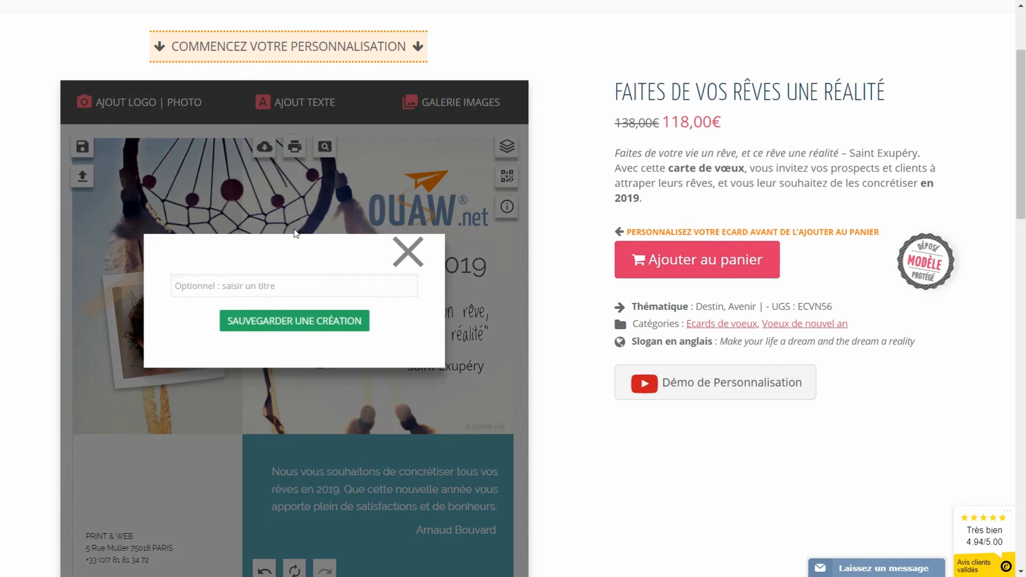
click(272, 287)
text(crea 2)
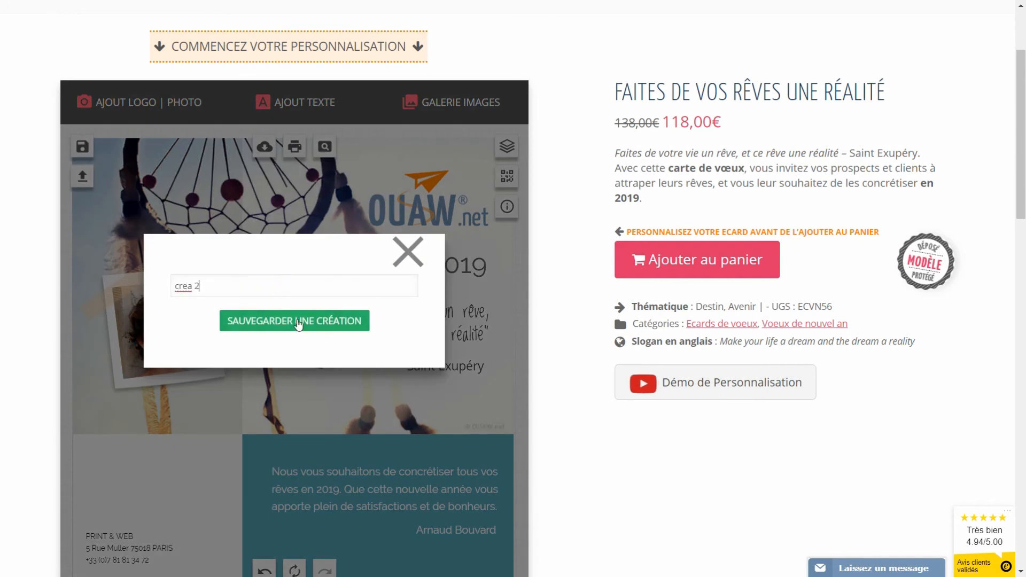
click(297, 324)
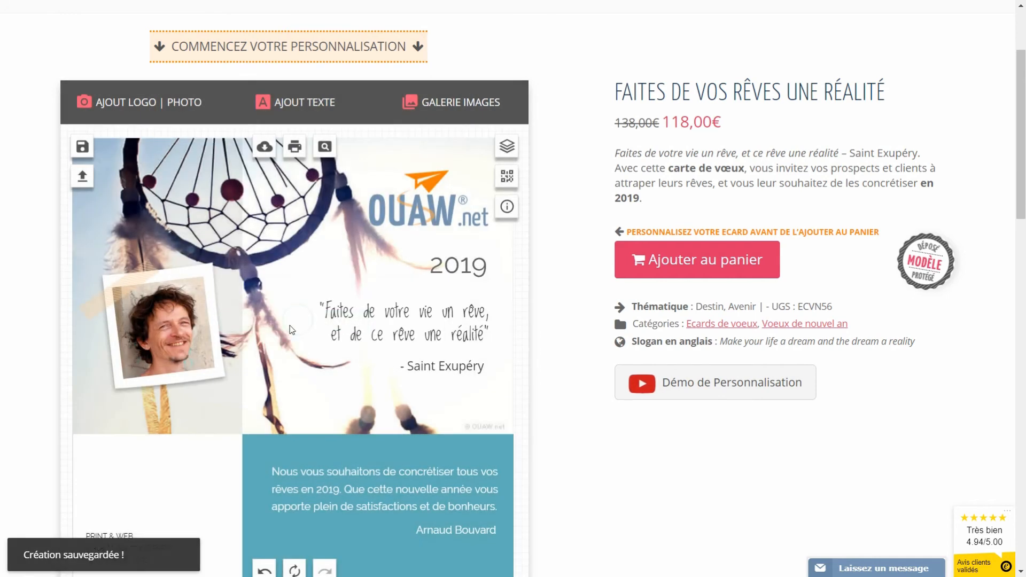
Step: Load the first saved Print & Web creation to check it
click(82, 177)
drag(475, 143, 600, 207)
click(541, 243)
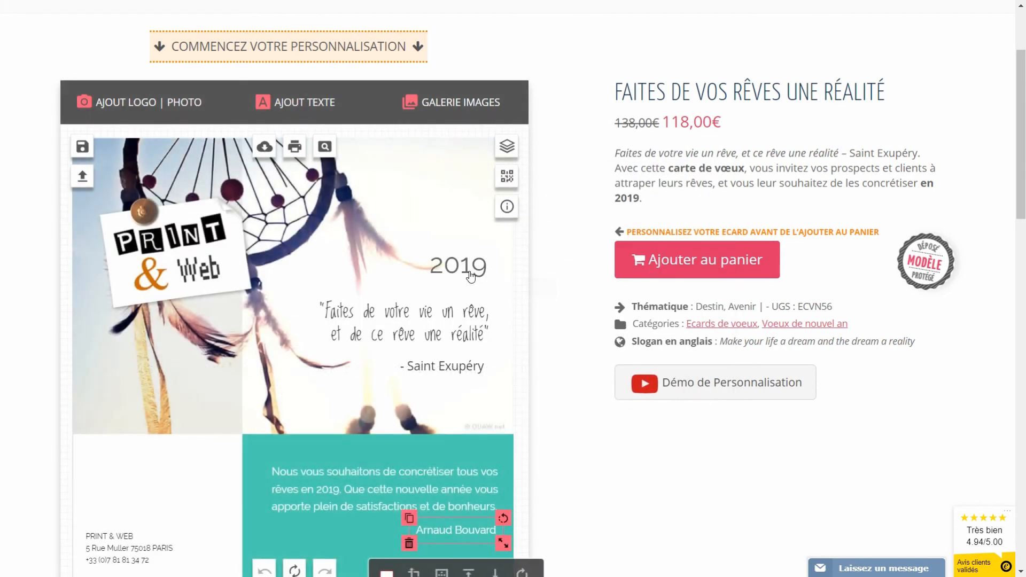
click(503, 264)
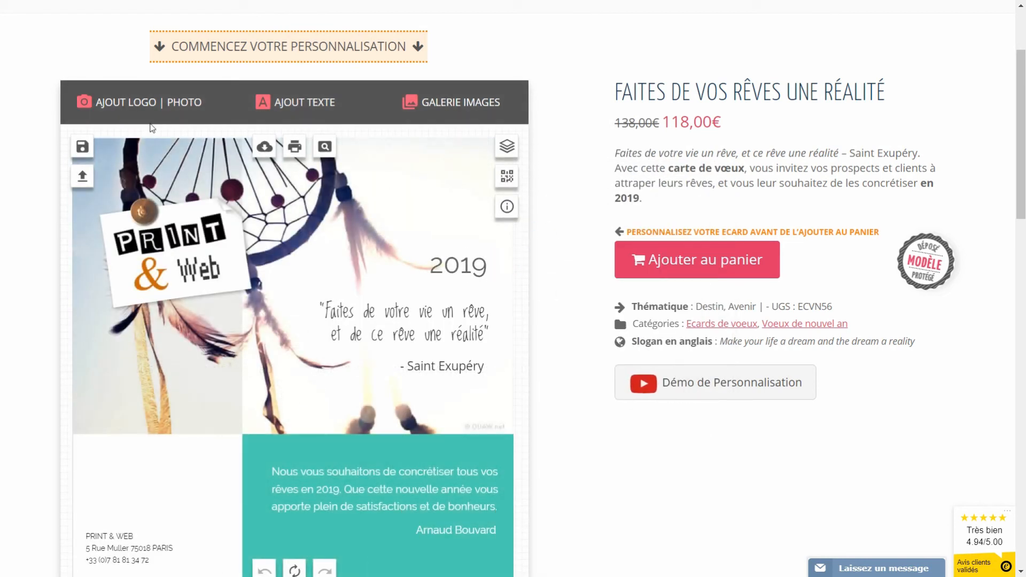
Step: Reload the saved creation with the OUAW logo, portrait and blue panel
click(82, 176)
click(622, 235)
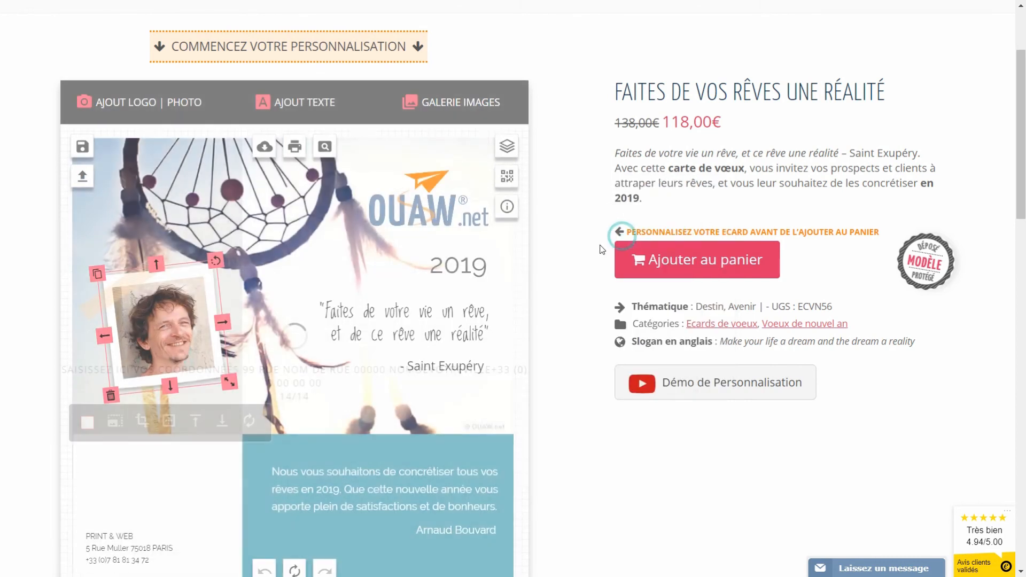
click(503, 299)
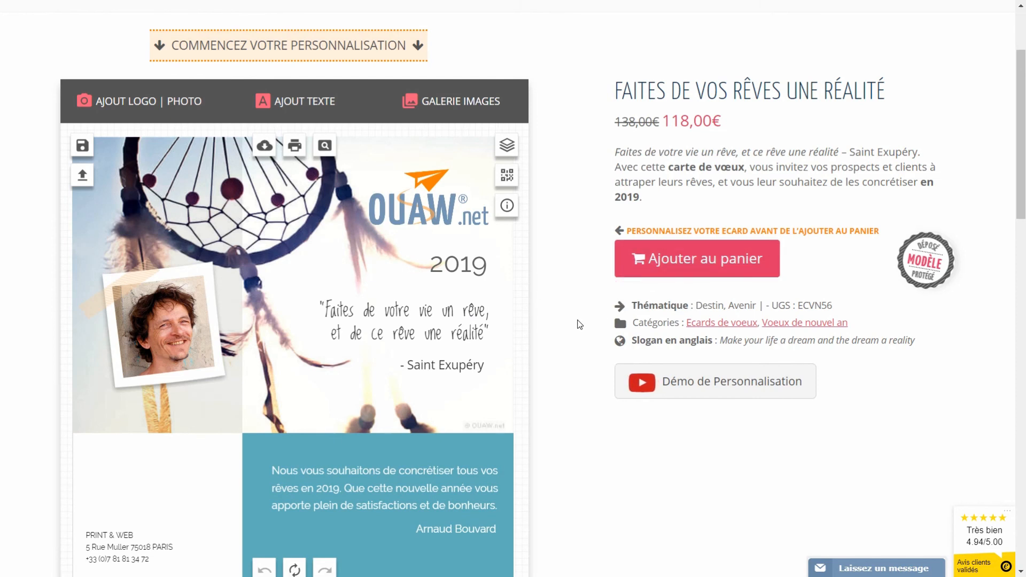
scroll(579, 324, down, 1)
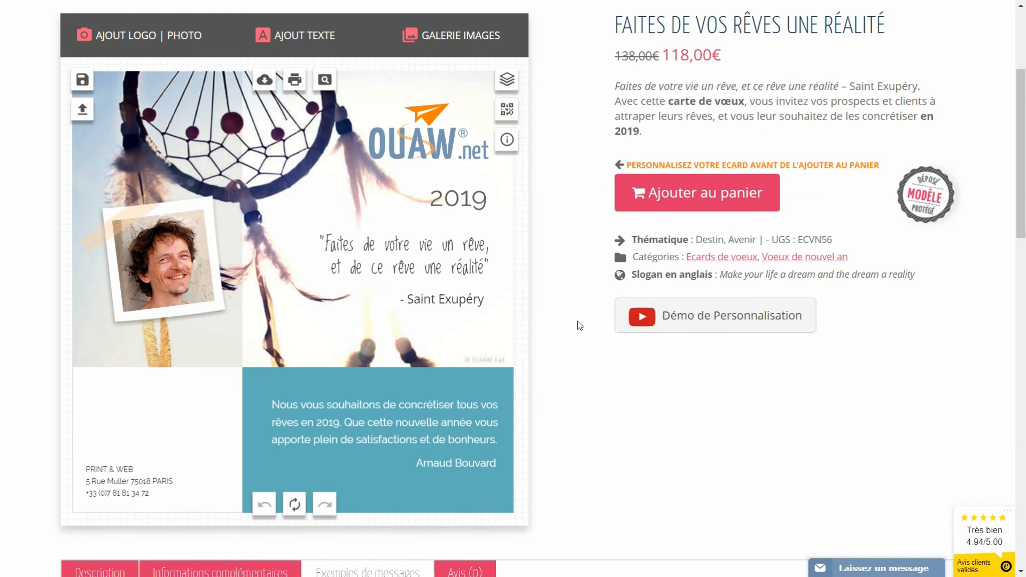